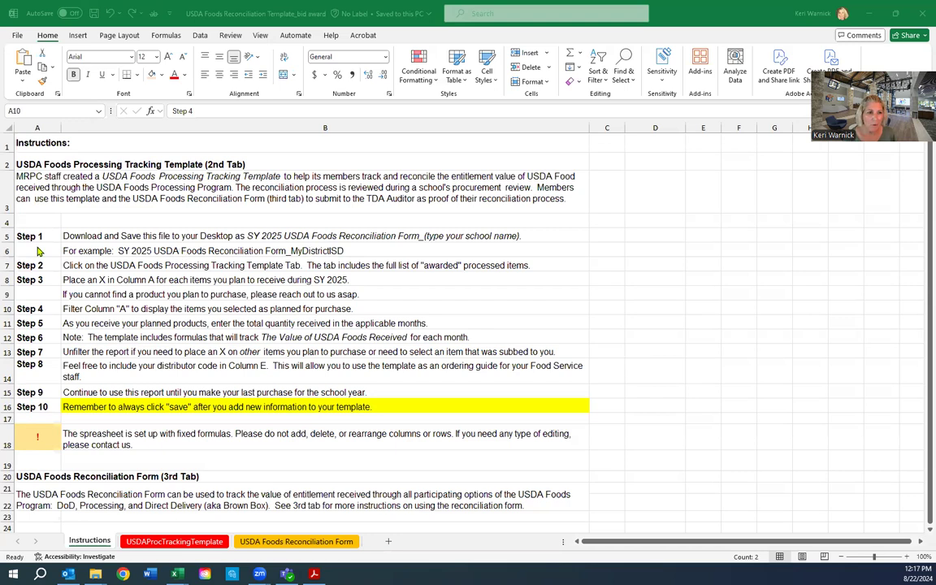
- Review the Instructions, USDAProcTrackingTemplate and USDA Foods Reconciliation Form sheets, ending on the fixed-formulas warning in row 18 of Instructions
left_click(178, 251)
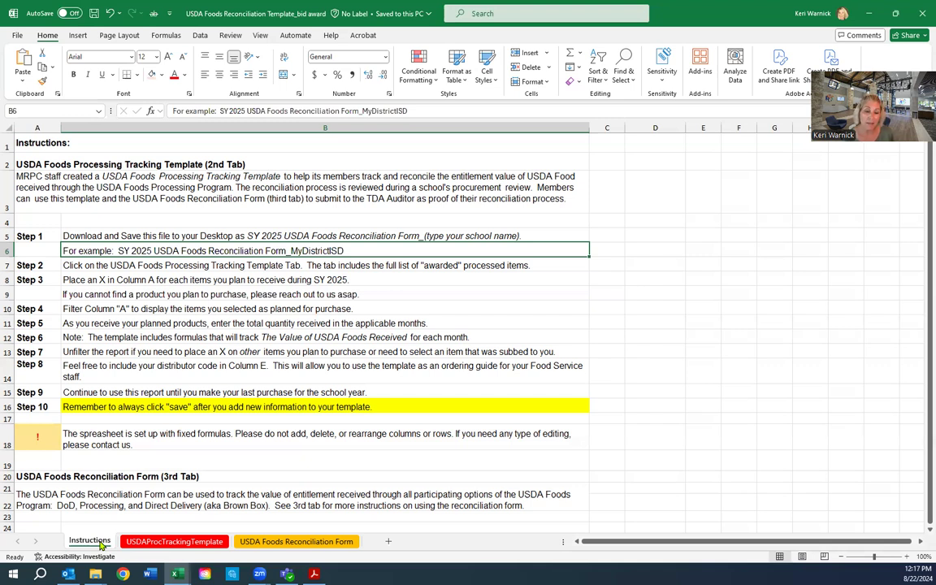
left_click(180, 542)
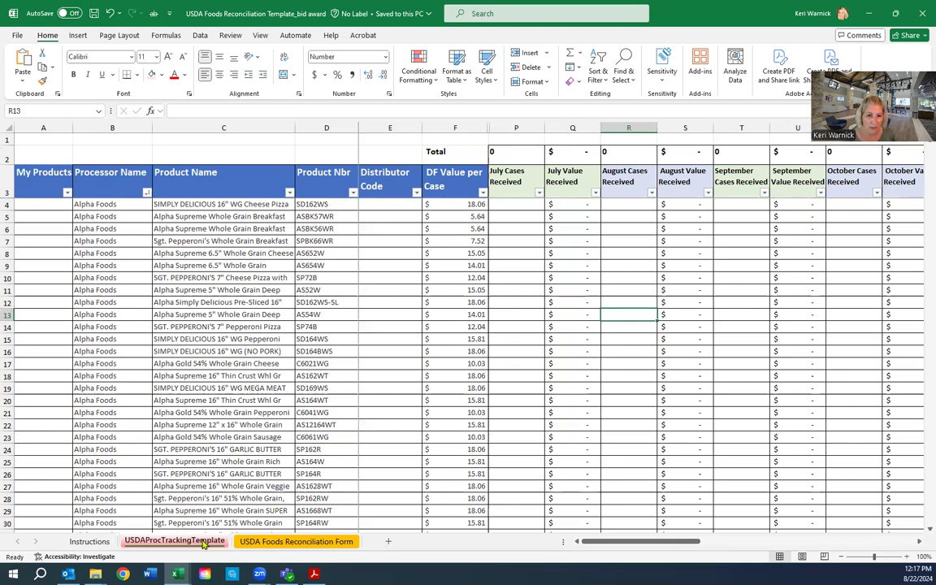
left_click(306, 542)
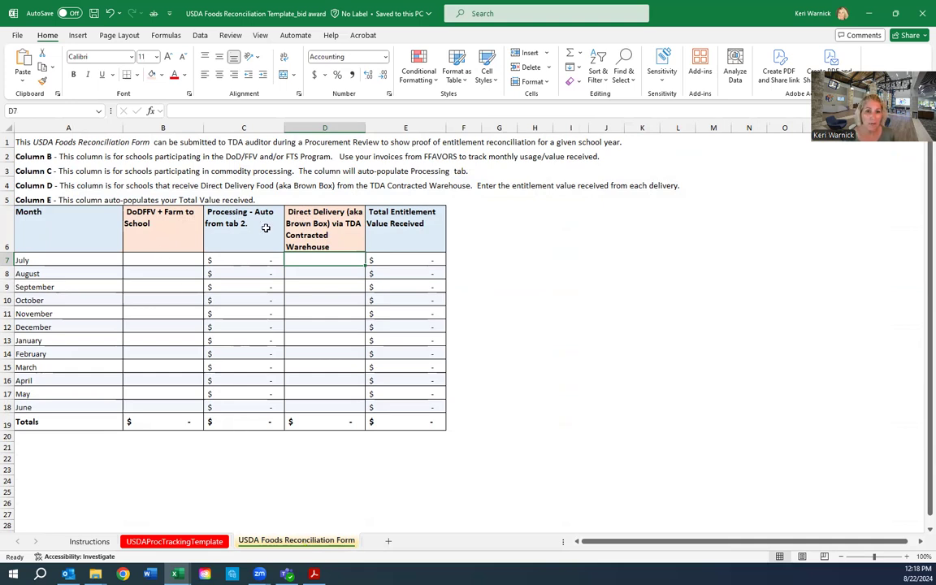
left_click(193, 543)
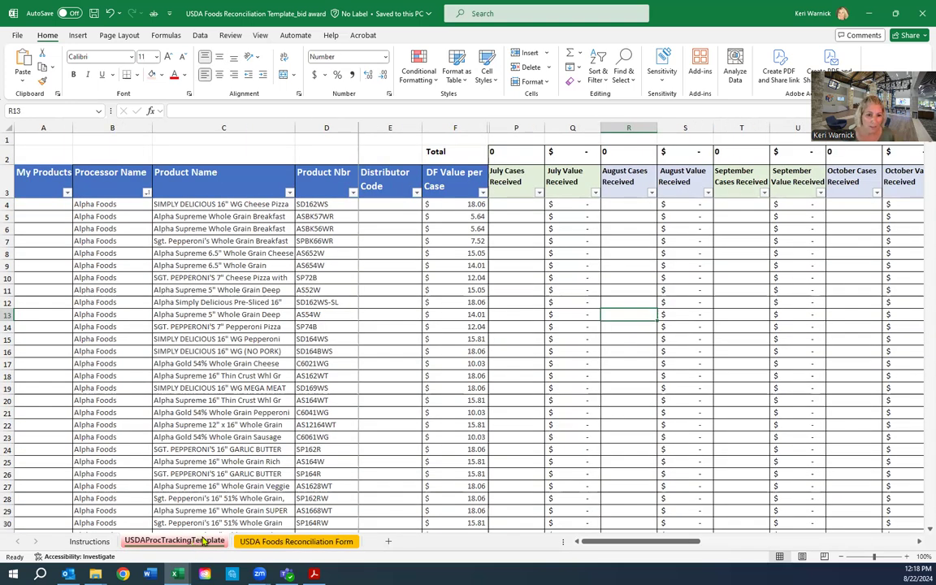
left_click(96, 546)
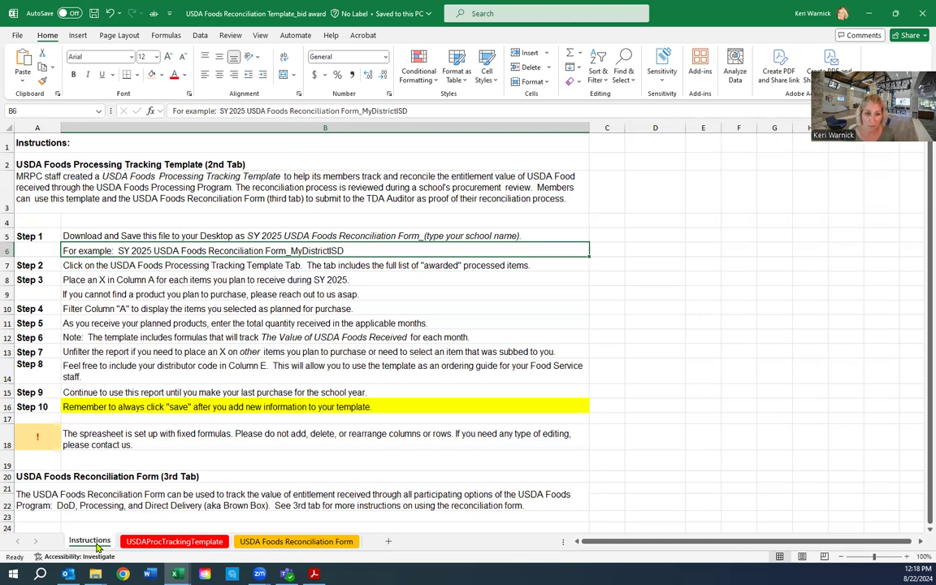
left_click(8, 435)
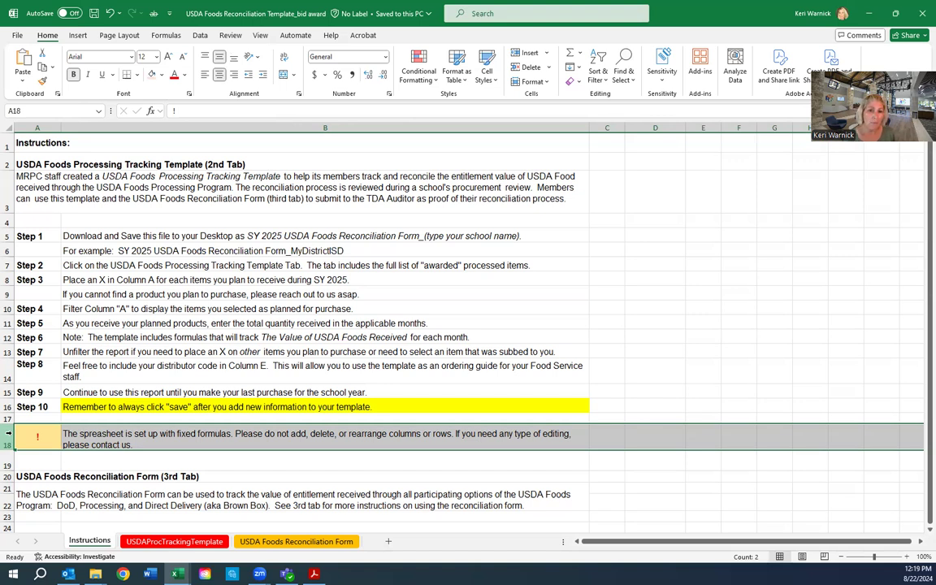
- On the USDAProcTrackingTemplate sheet, vertically middle-align the whole My Products column
left_click(162, 542)
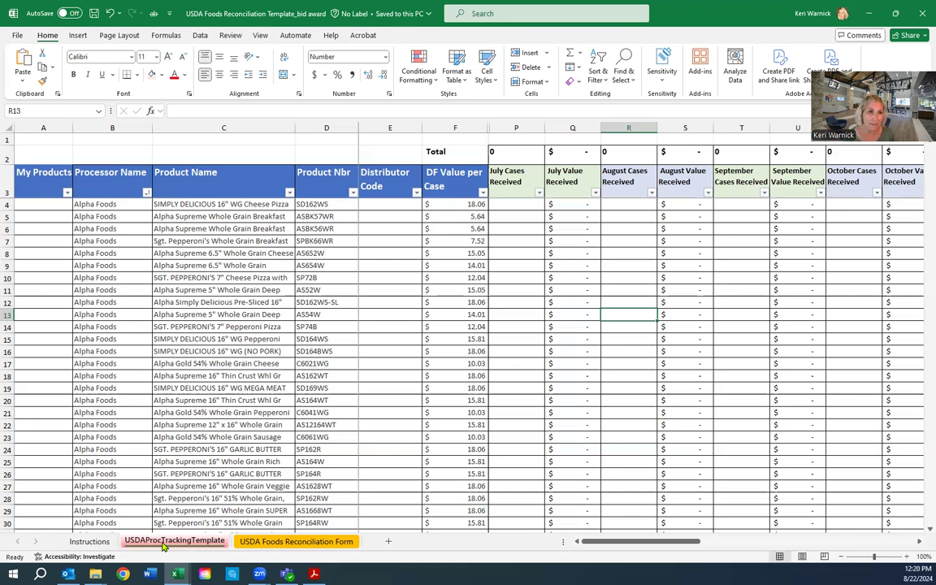
left_click(49, 128)
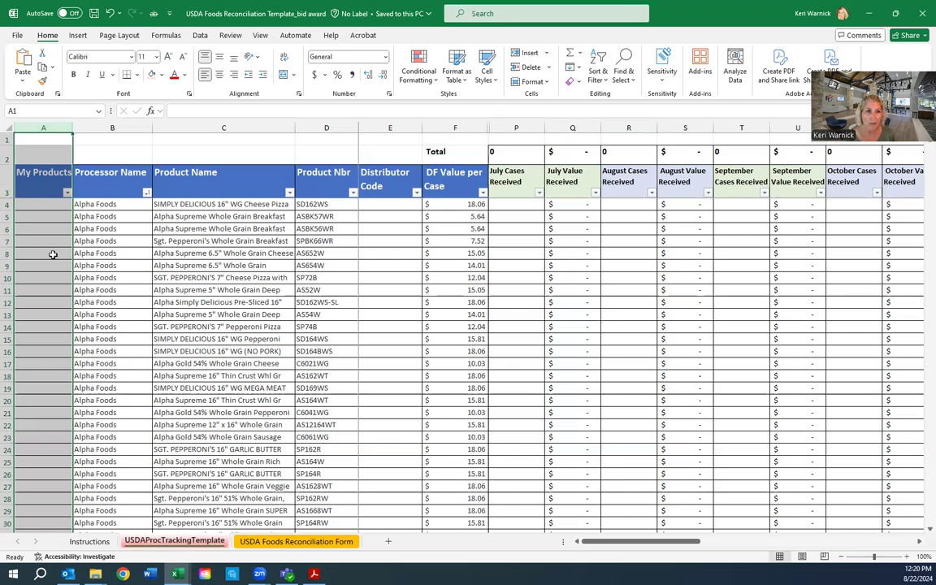
left_click(28, 203)
left_click(35, 125)
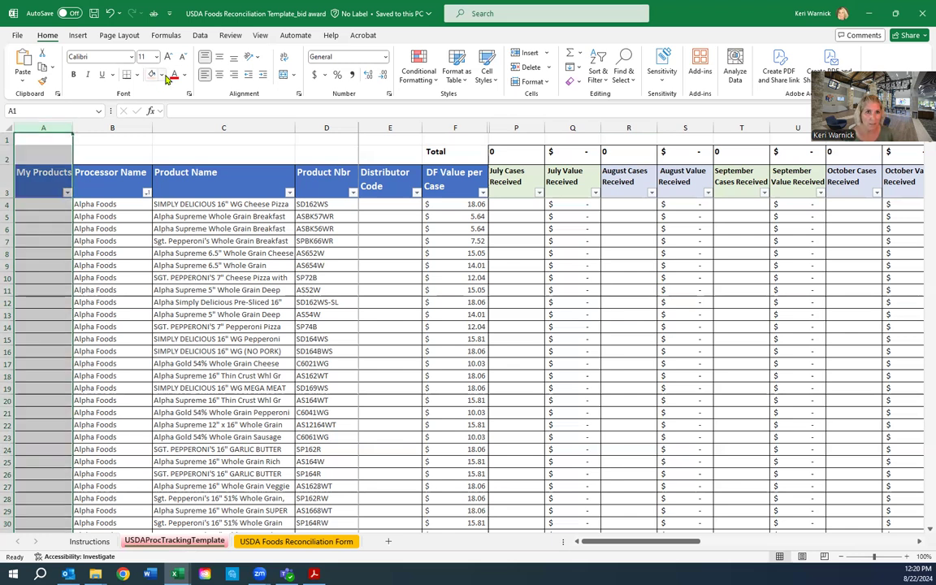
left_click(219, 57)
left_click(49, 204)
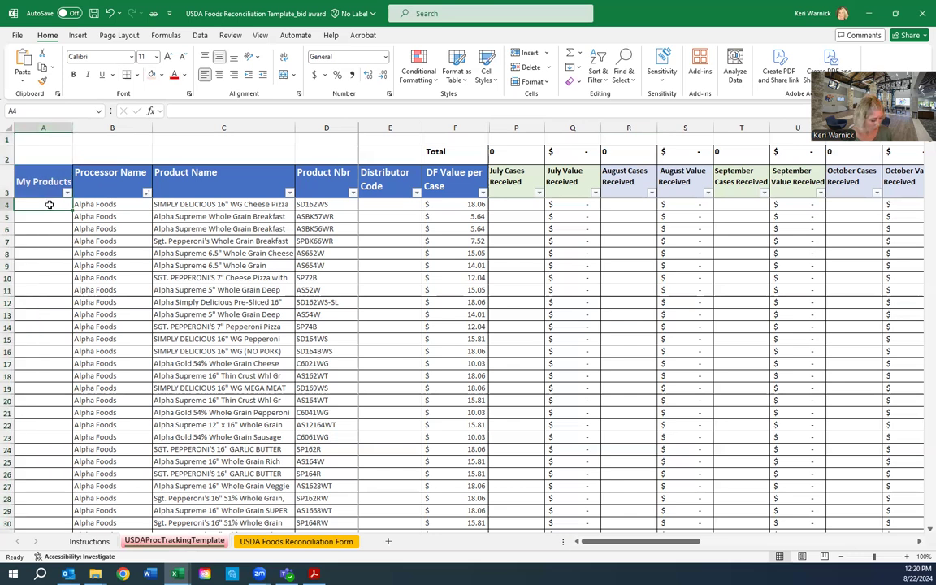
- Mark the first Alpha Foods product in row 4 with an X and centre the My Products column horizontally
key("Caps_Lock")
type("X")
key("Return")
left_click(49, 127)
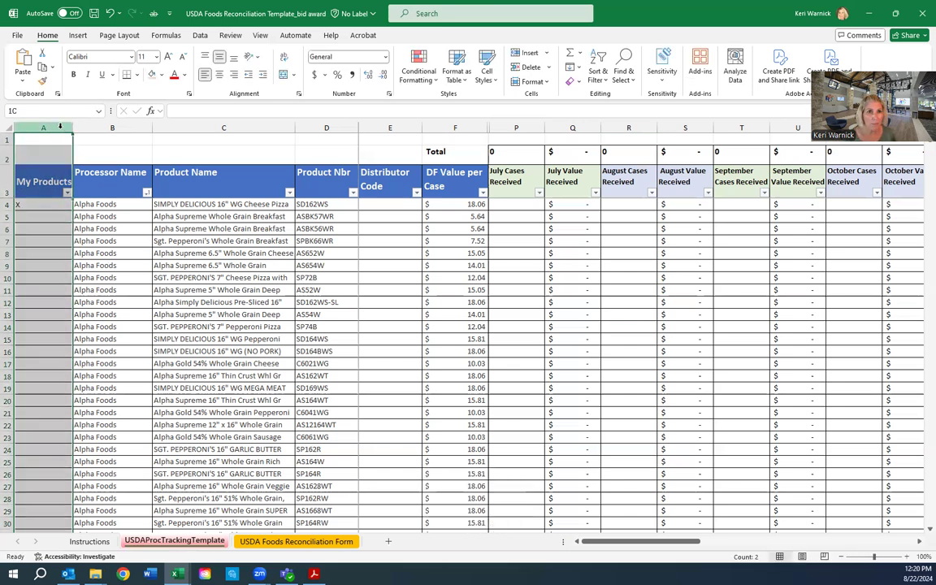
left_click(220, 74)
left_click(47, 205)
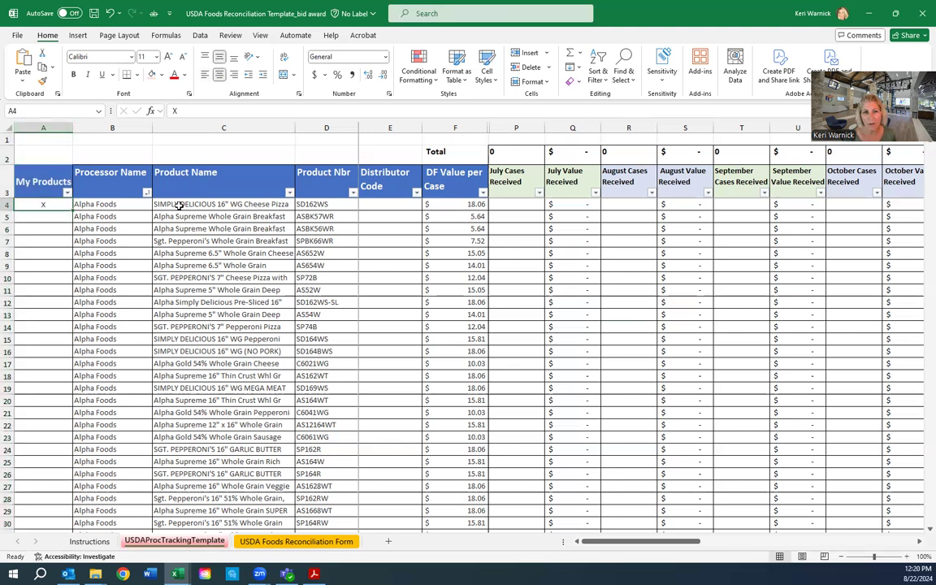
- Mark the SGT. PEPPERONI'S 7" Pepperoni Pizza in row 14 with an x in My Products
left_click(221, 205)
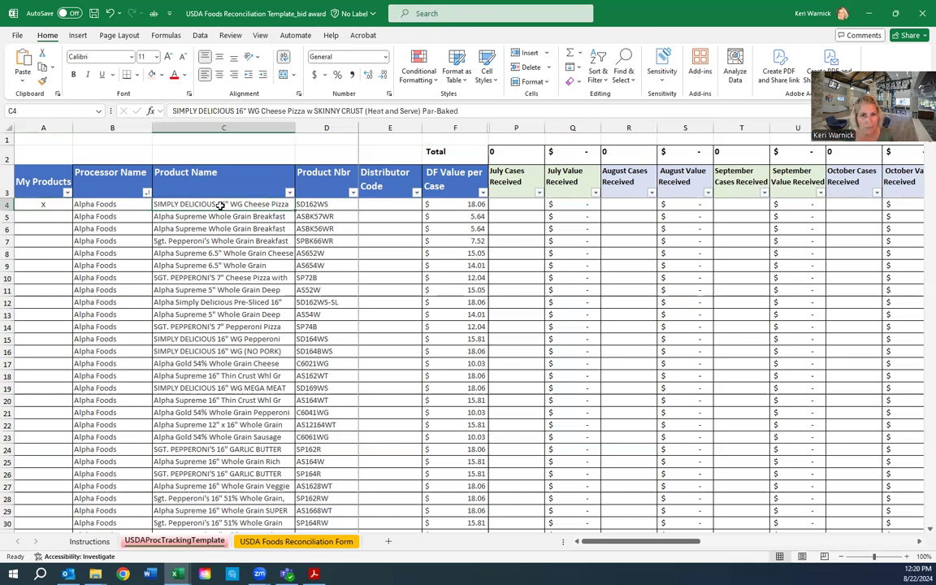
left_click(48, 328)
type("x")
left_click(46, 362)
scroll(221, 398, "down", 6)
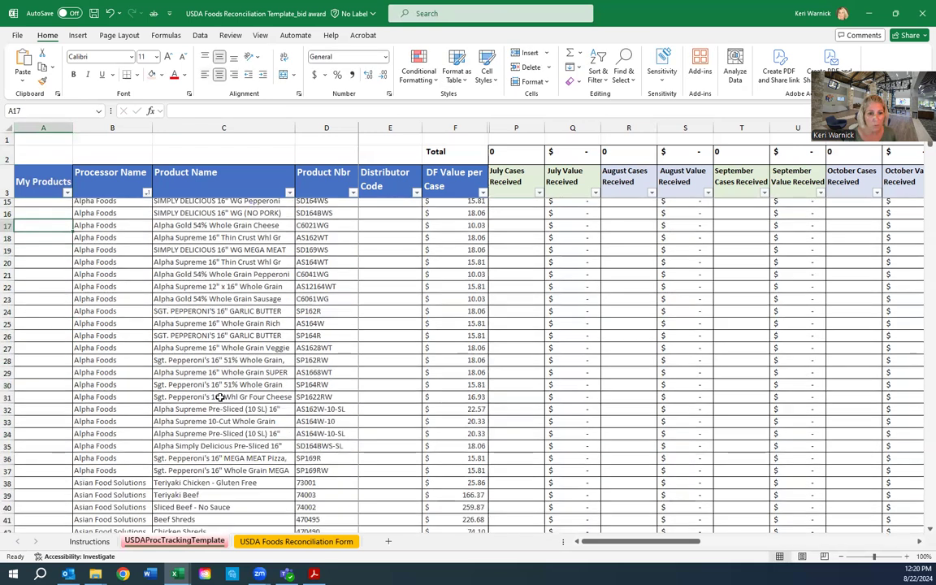
scroll(221, 397, "up", 6)
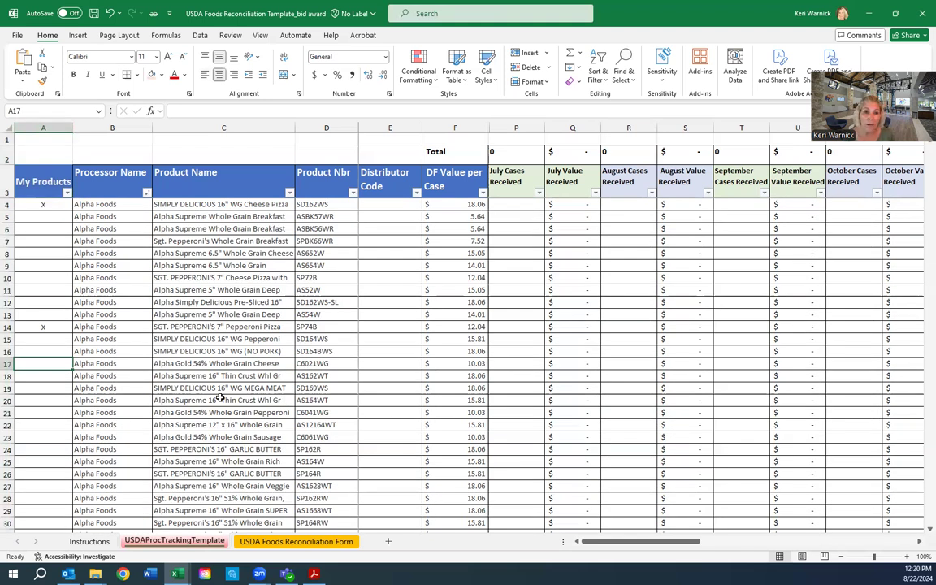
- Filter the Processor Name column to show only Gold Creek Foods
left_click(146, 193)
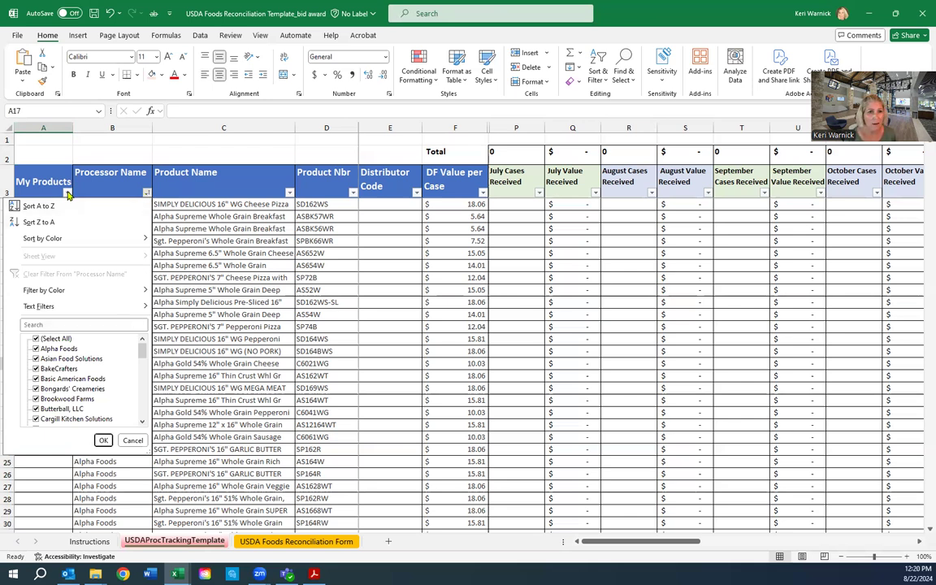
left_click(135, 174)
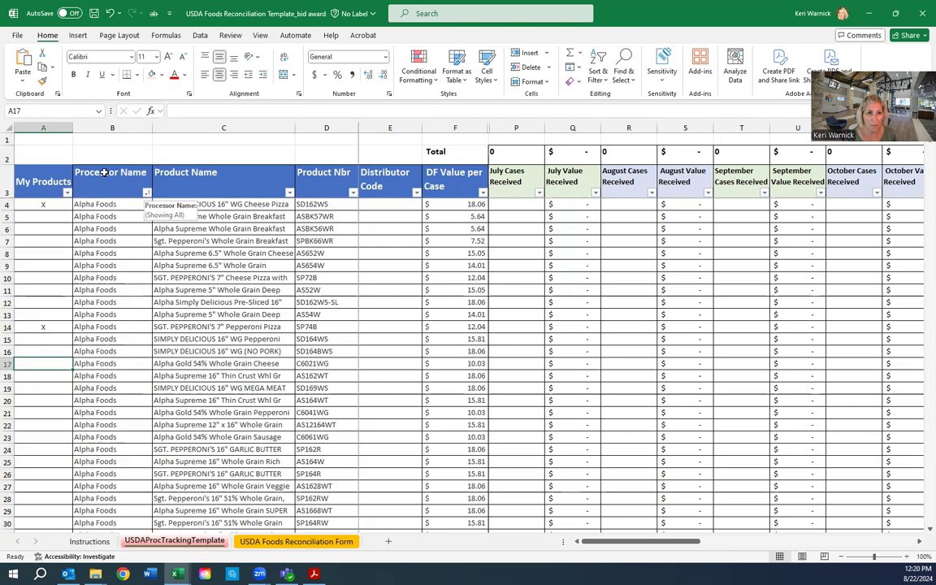
left_click(146, 193)
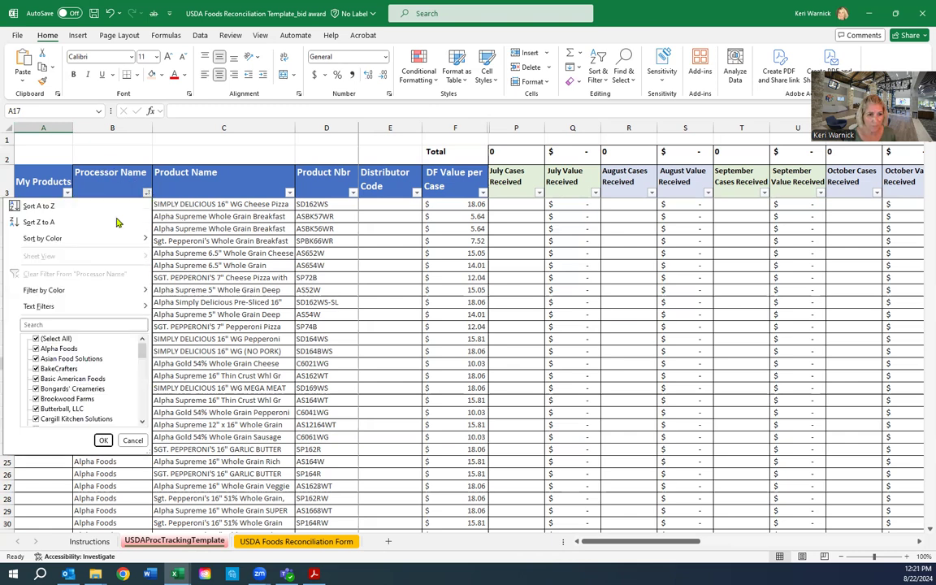
left_click(51, 340)
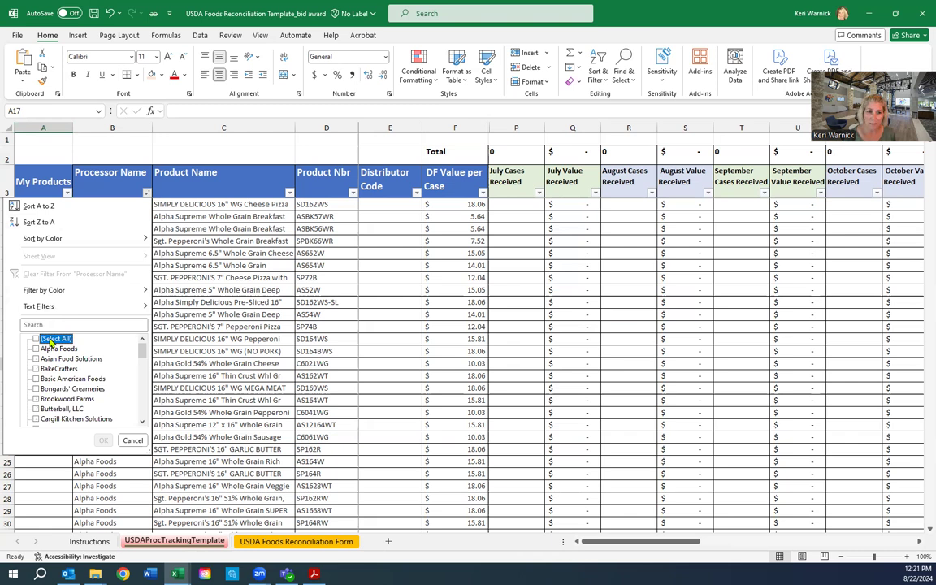
scroll(80, 386, "down", 3)
scroll(80, 386, "down", 1)
left_click(35, 379)
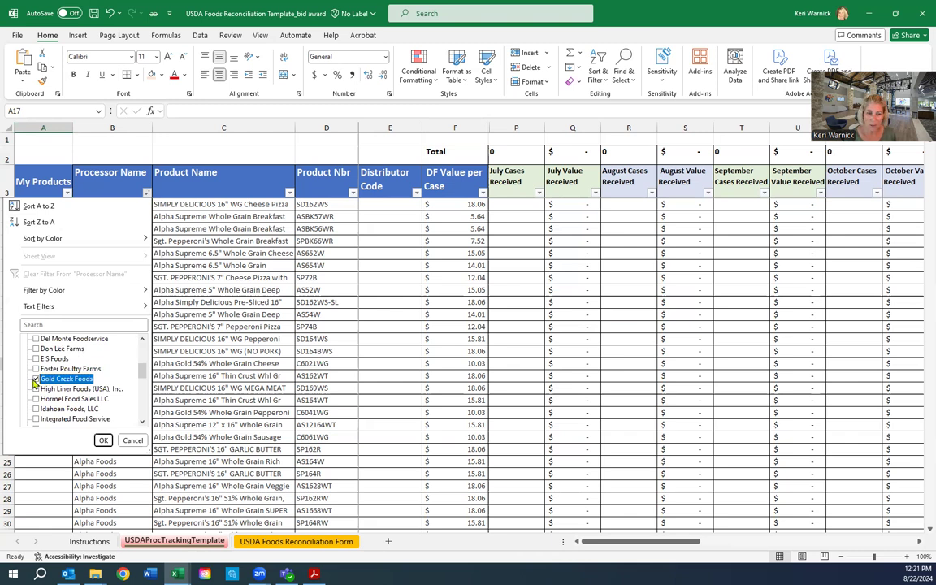
left_click(103, 440)
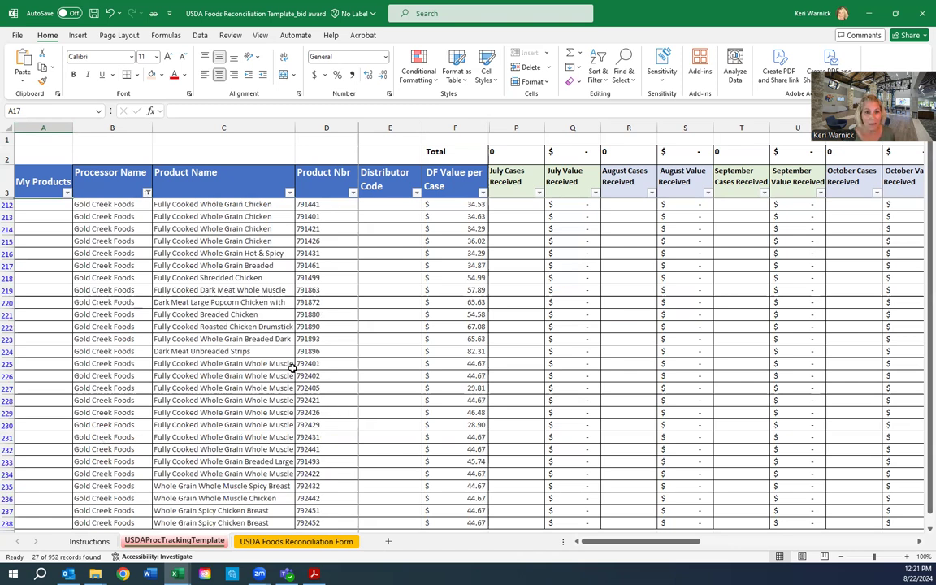
- Mark Gold Creek Foods products 791880, 792429 and 792451 with an X in My Products
left_click(48, 319)
type("X")
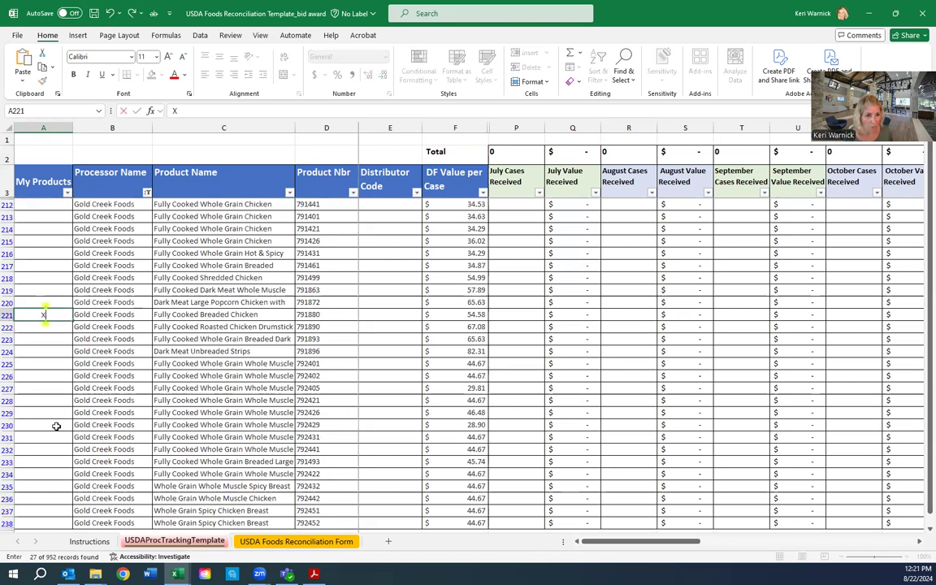
left_click(56, 425)
type("X")
left_click(40, 510)
type("X")
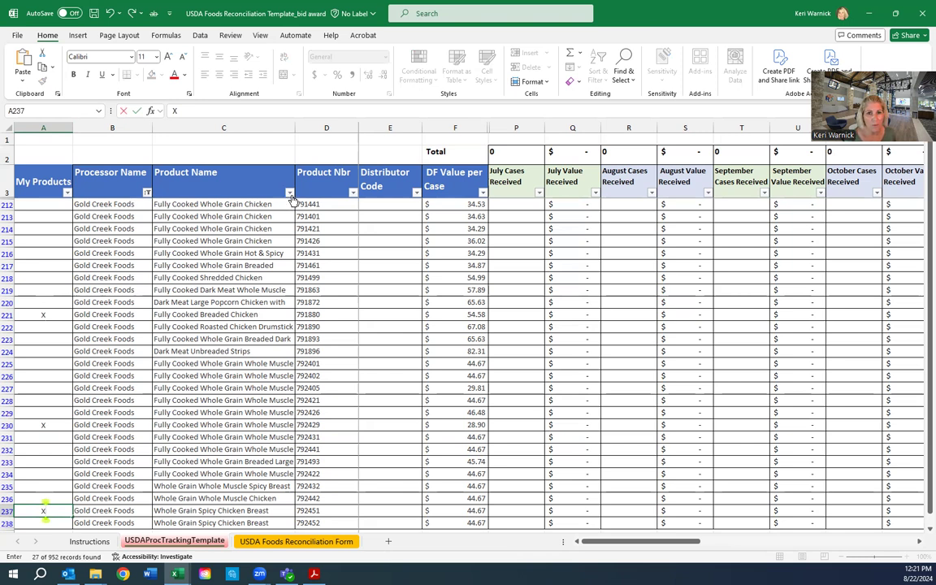
- Show all processors again by reselecting every entry in the Processor Name filter
left_click(147, 193)
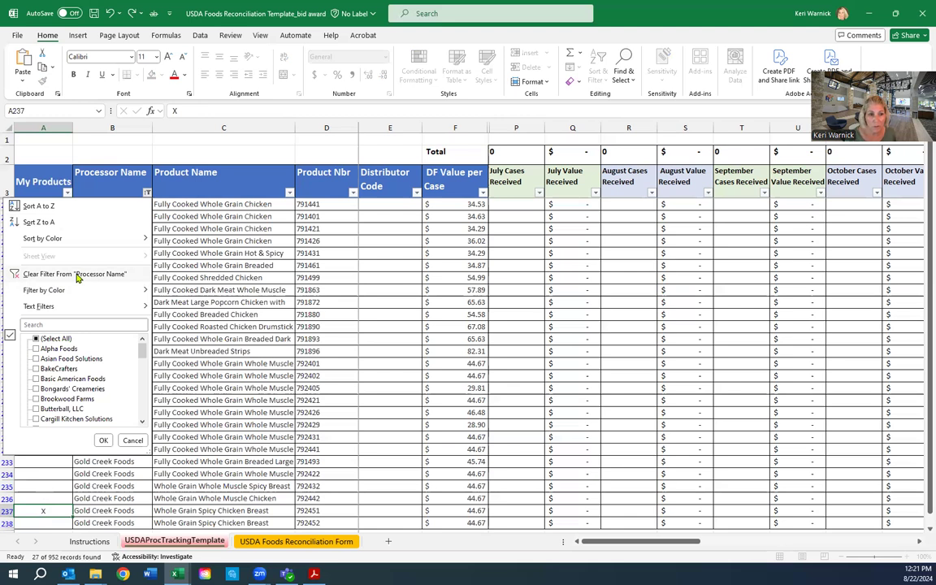
left_click(36, 340)
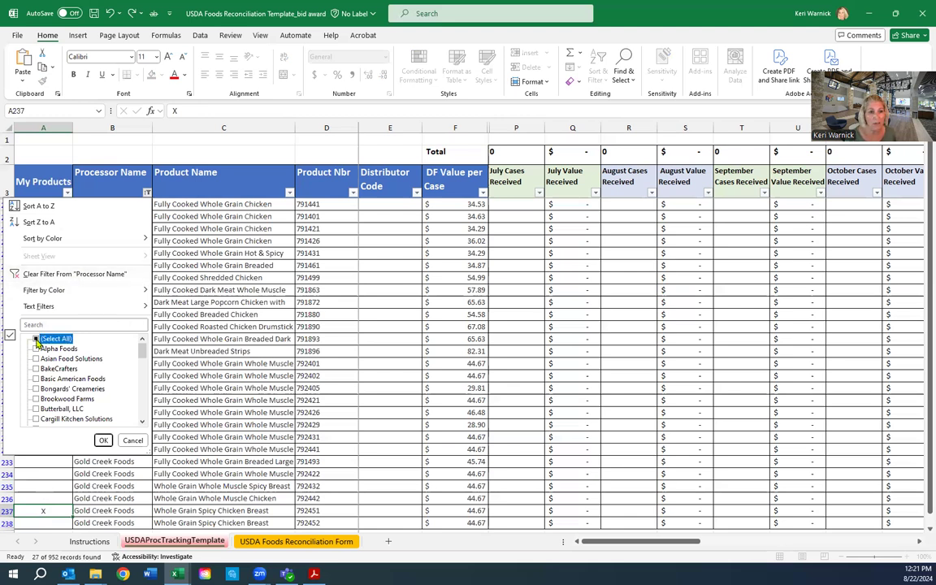
left_click(101, 440)
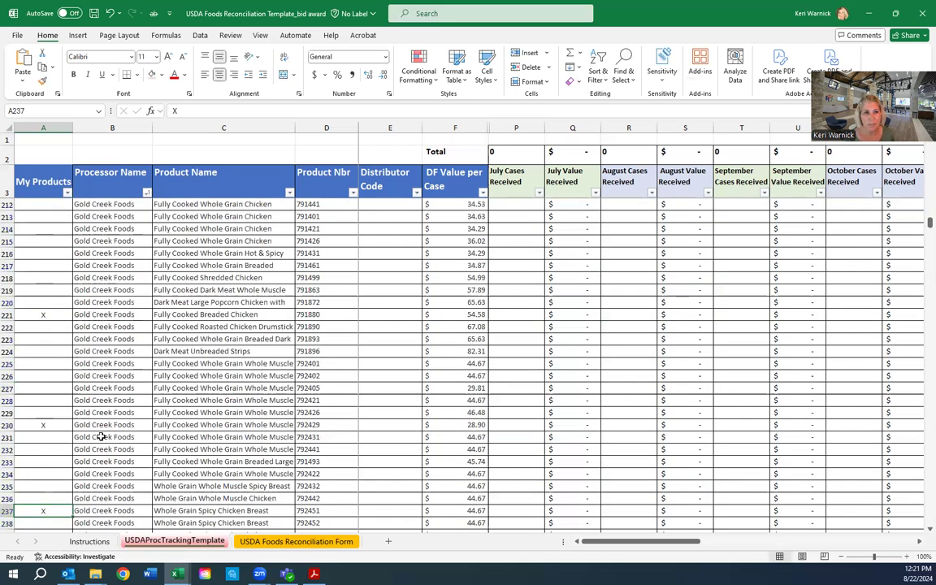
scroll(146, 364, "up", 8)
scroll(146, 364, "up", 9)
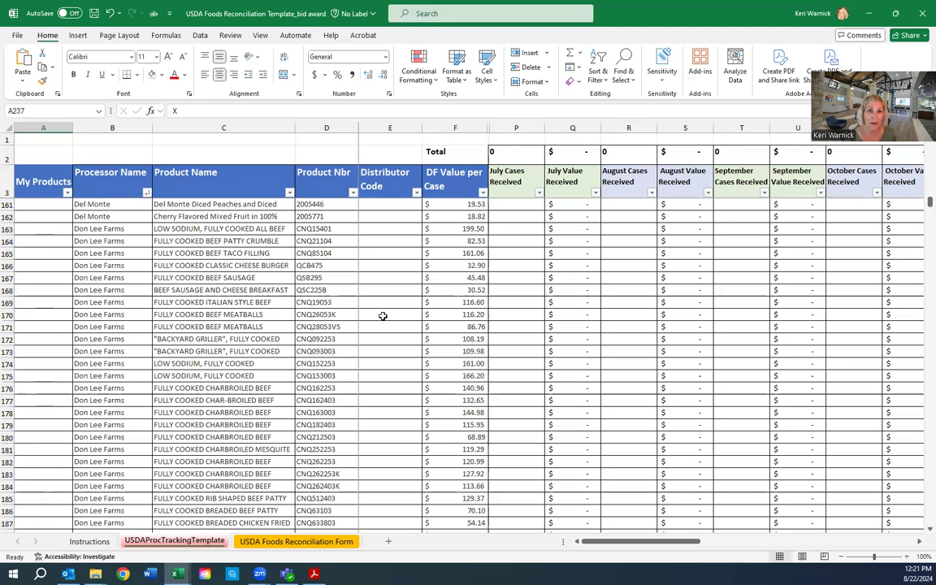
- Find product number 110541 in the Product Nbr column and mark its row with an X in My Products
left_click(329, 128)
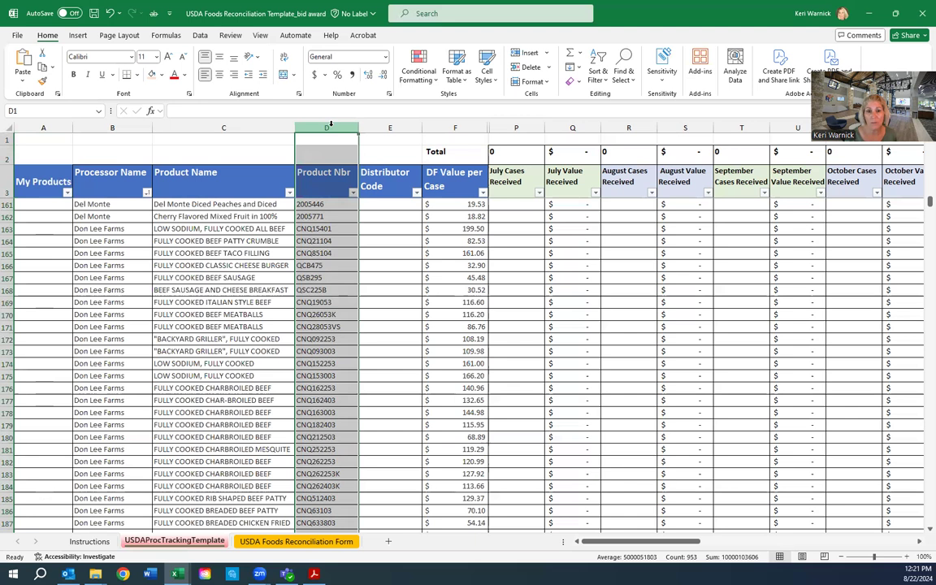
left_click(624, 65)
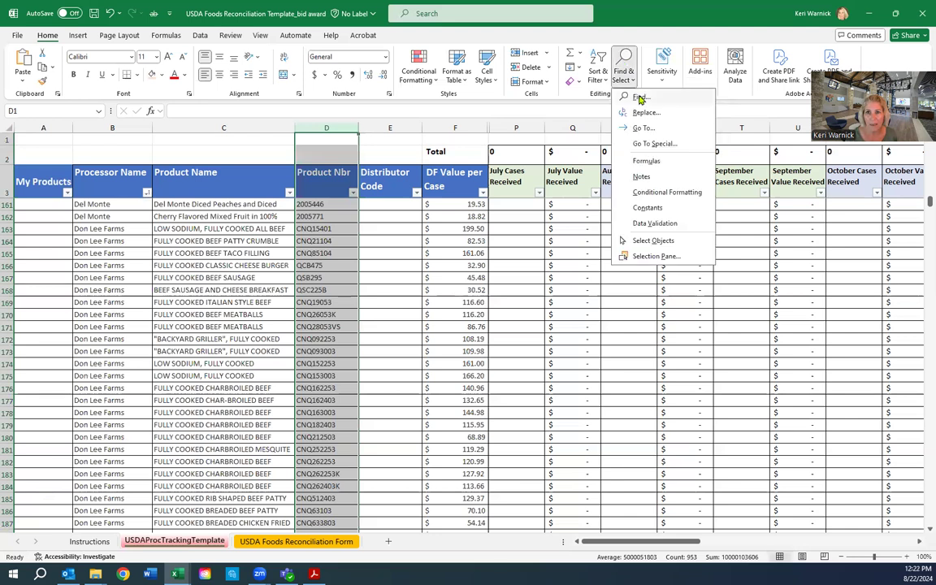
left_click(638, 95)
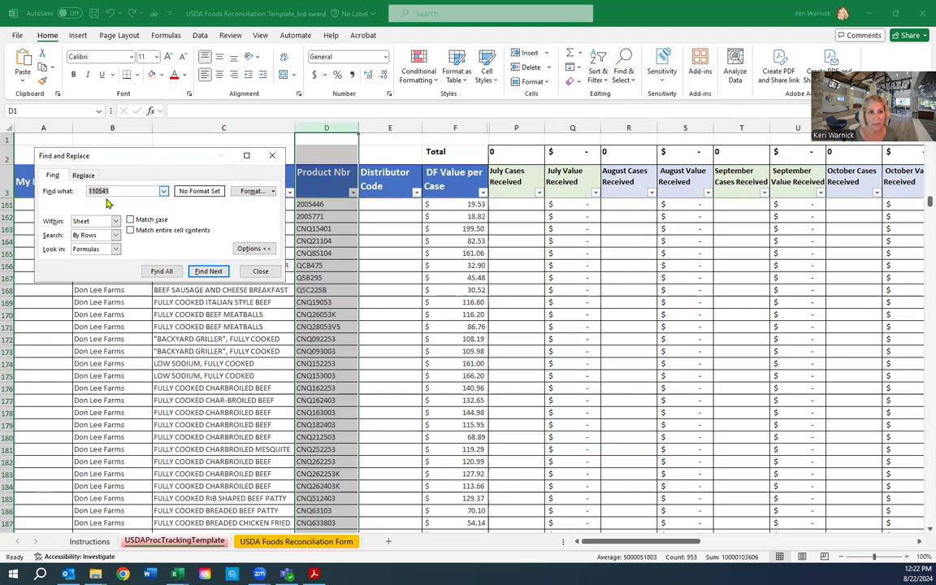
left_click(117, 193)
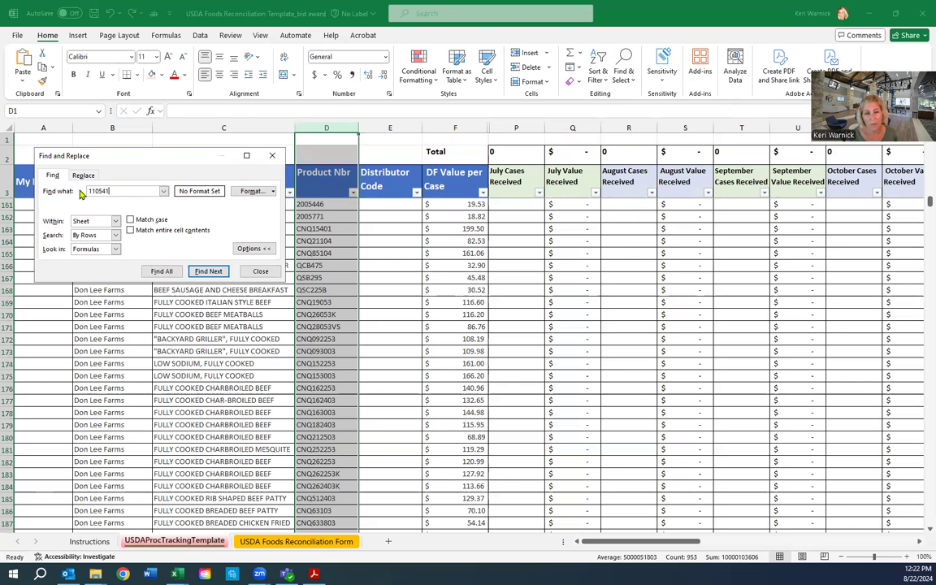
left_click(205, 271)
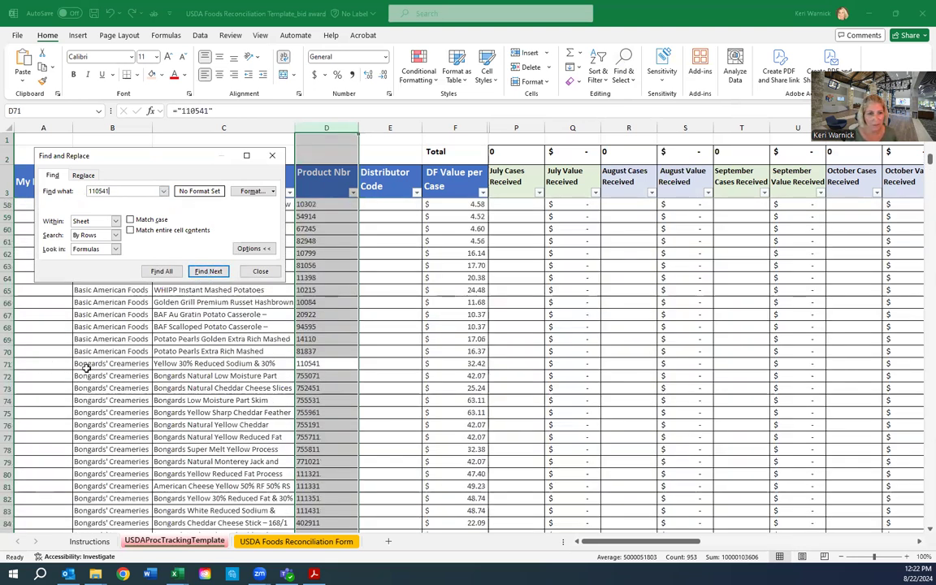
left_click(9, 364)
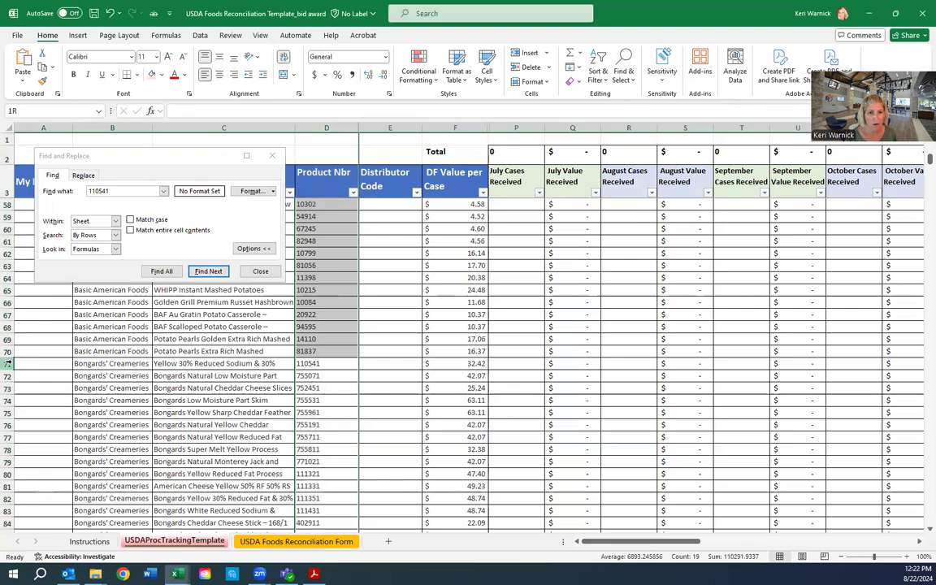
double_click(58, 363)
type("X")
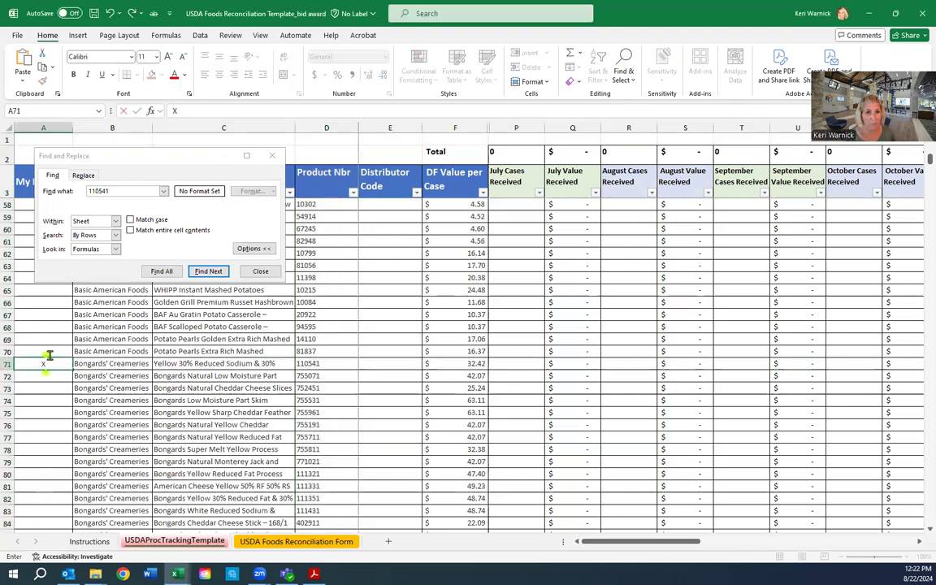
left_click(257, 271)
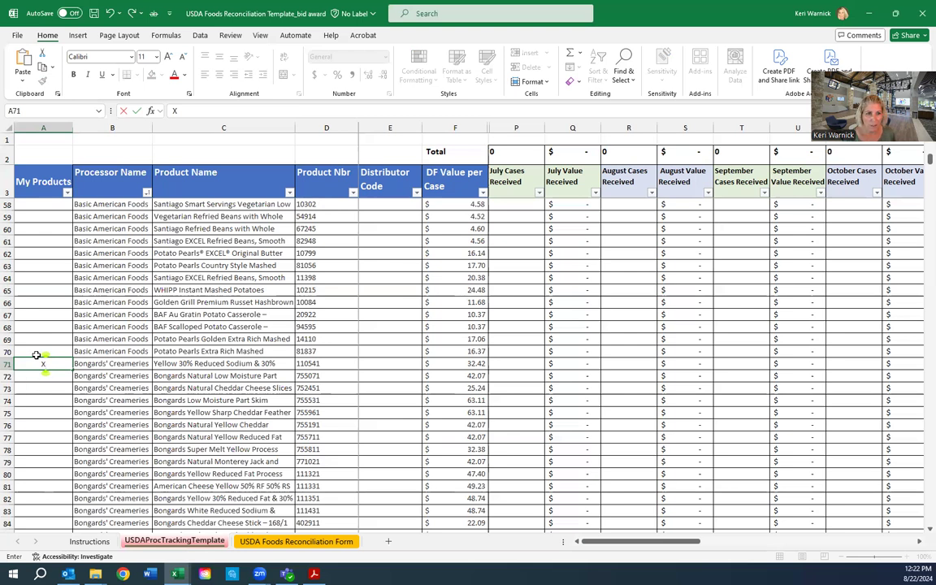
- Sort the My Products column A to Z to group the X-marked rows first, and highlight those rows
left_click(67, 193)
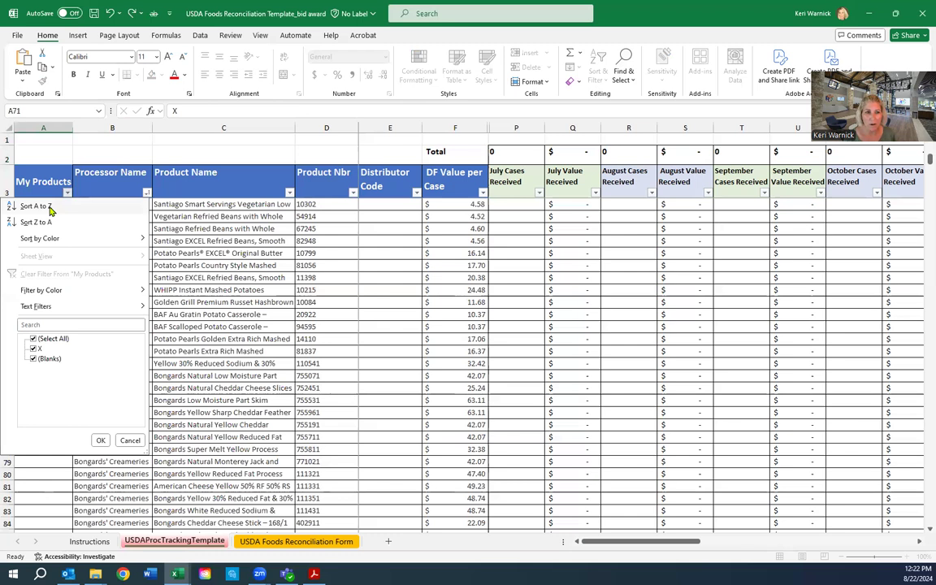
left_click(41, 207)
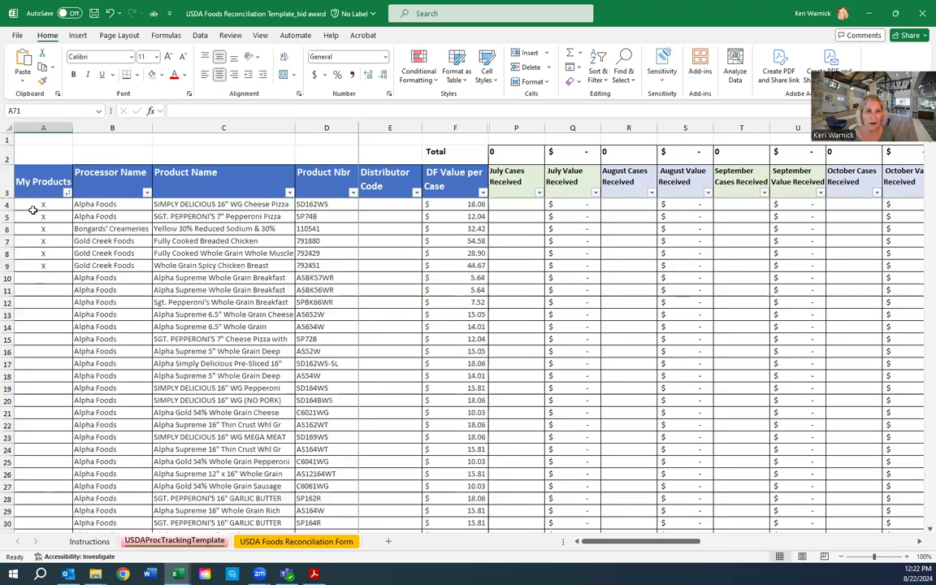
left_click_drag(32, 207, 33, 266)
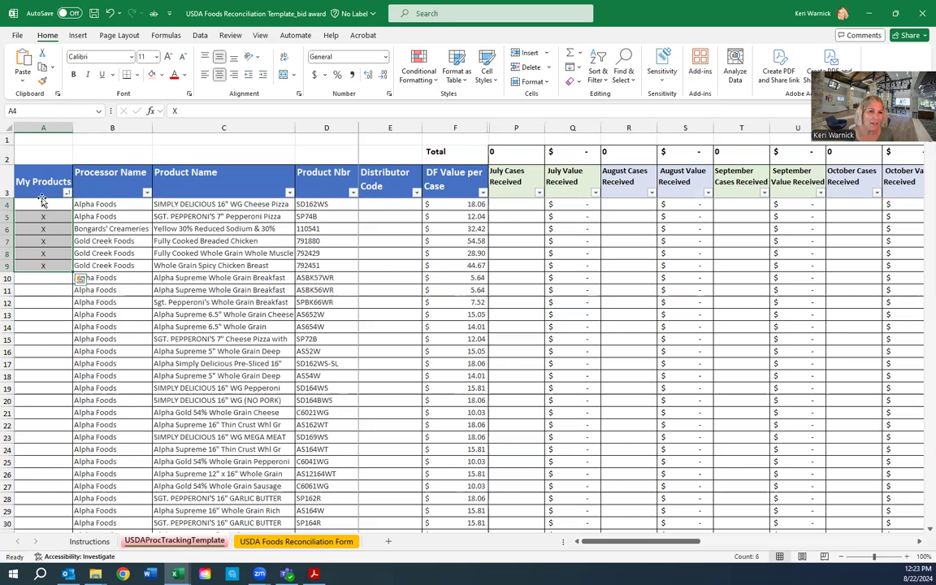
left_click_drag(6, 204, 6, 265)
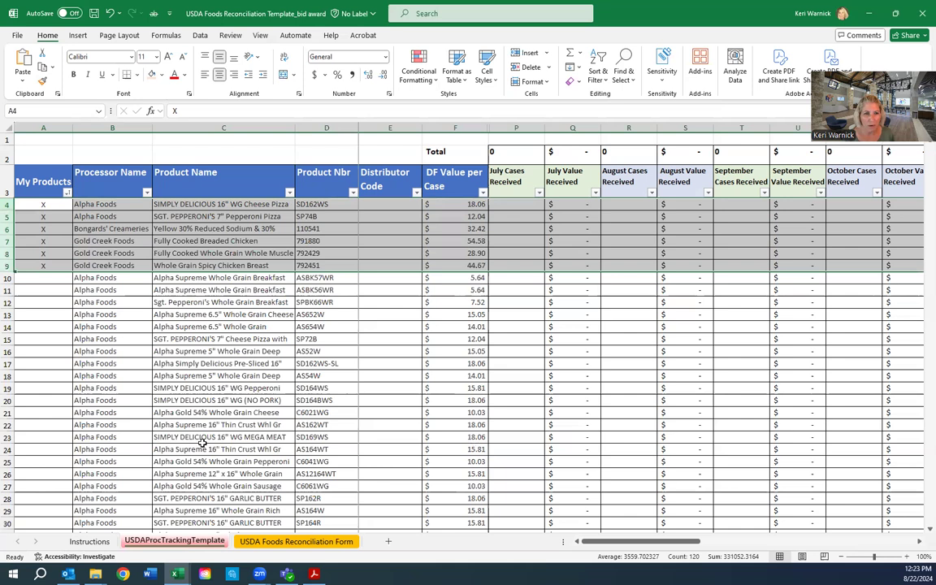
- Filter the My Products column to exclude blanks, leaving only the rows marked X
left_click(65, 315)
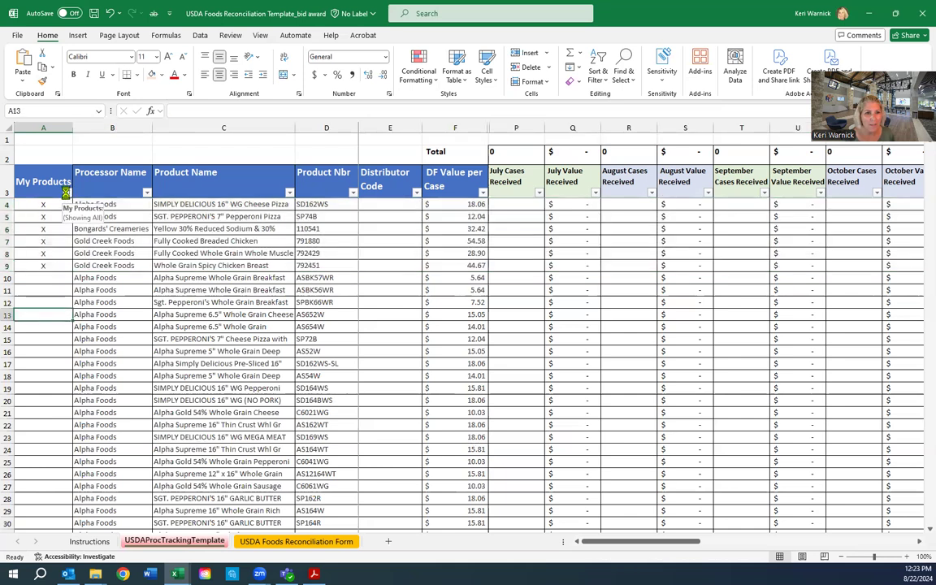
left_click(67, 192)
left_click(34, 360)
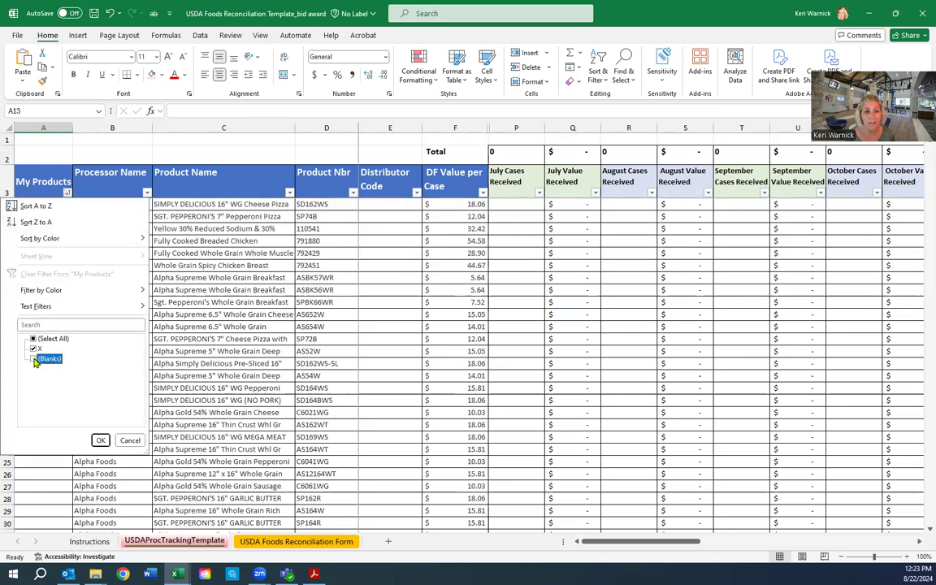
left_click(101, 440)
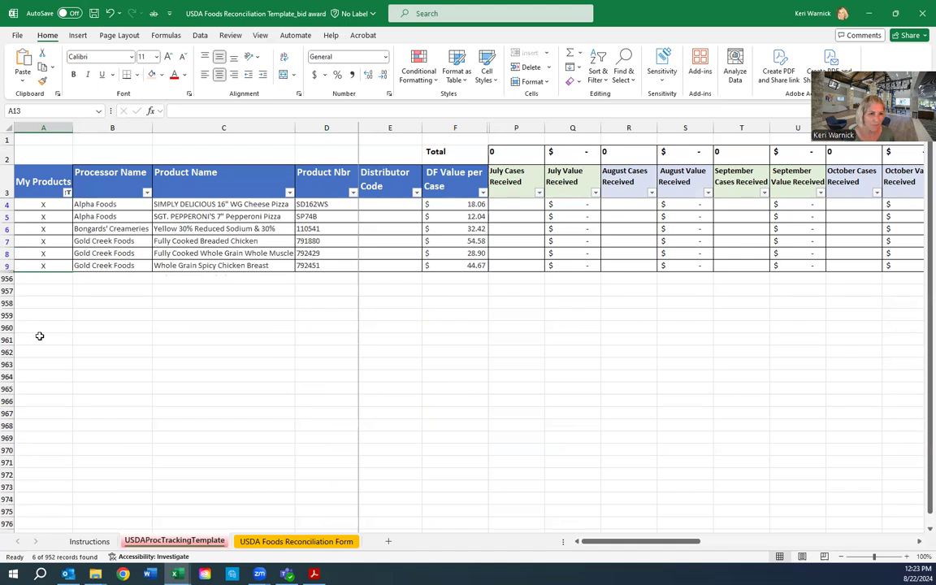
left_click_drag(7, 204, 6, 277)
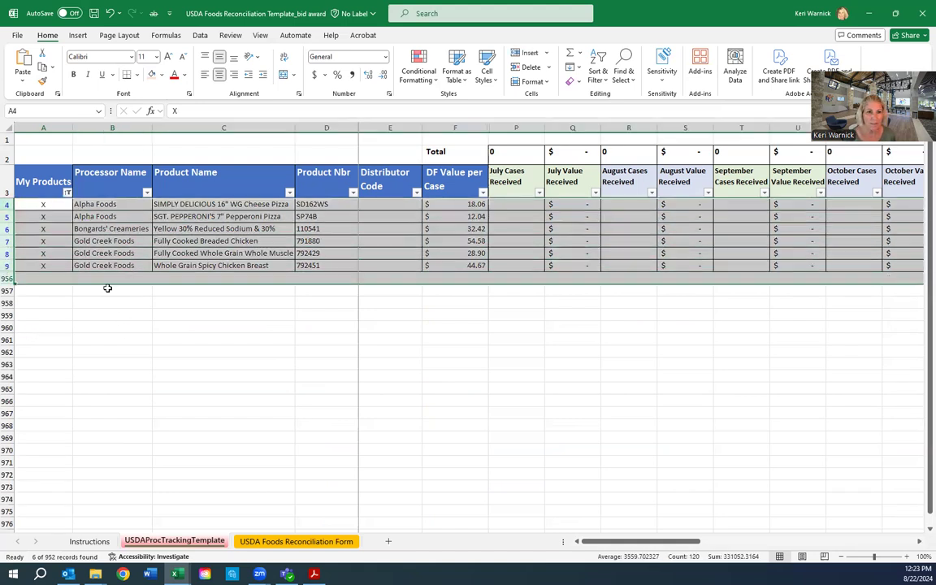
left_click(107, 289)
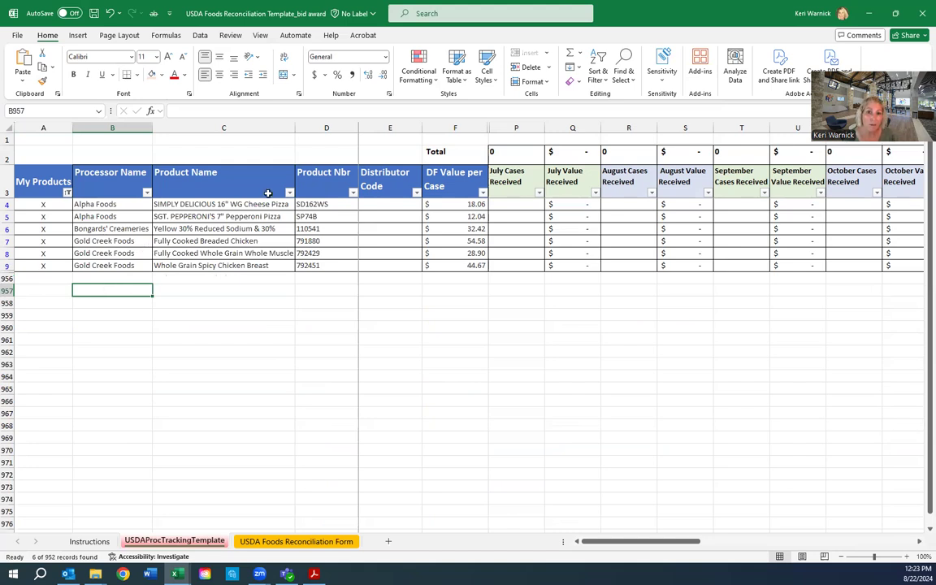
- Review the Distributor Code column and the July Cases Received and July Value Received columns
left_click(383, 124)
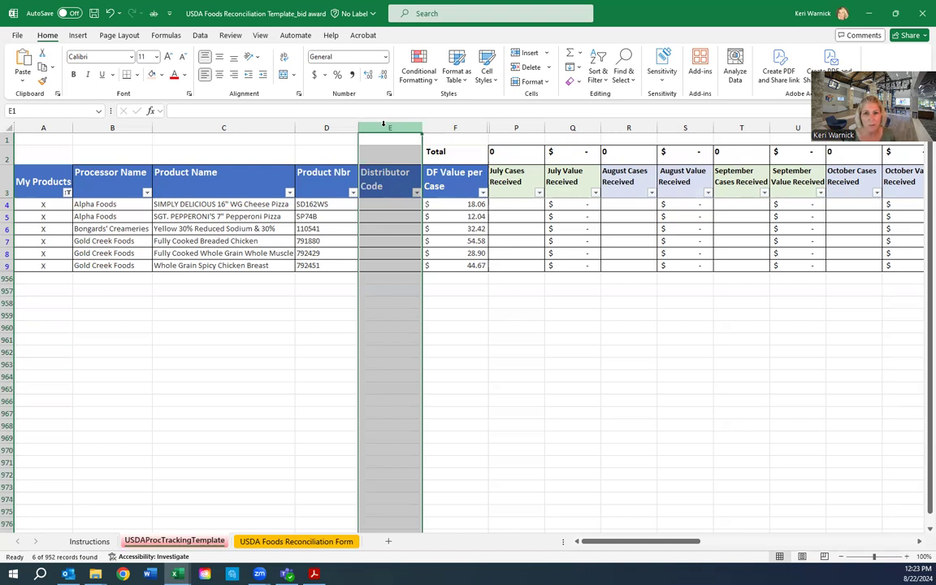
left_click(376, 203)
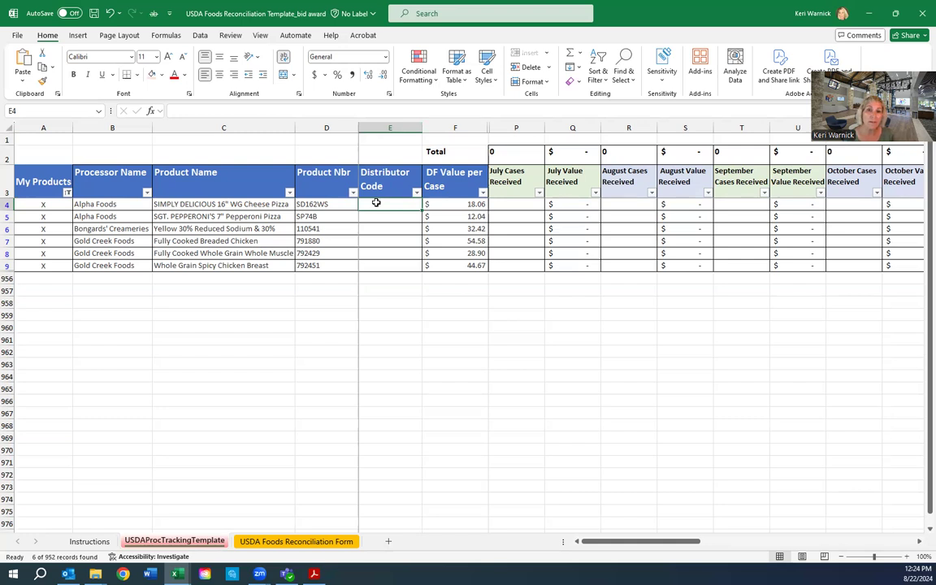
left_click_drag(508, 128, 561, 127)
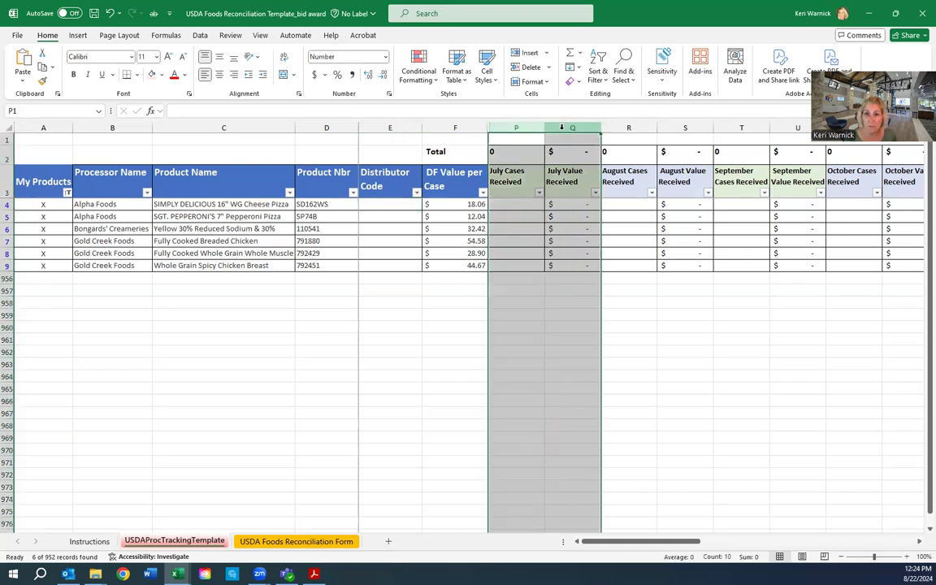
left_click_drag(673, 546, 630, 546)
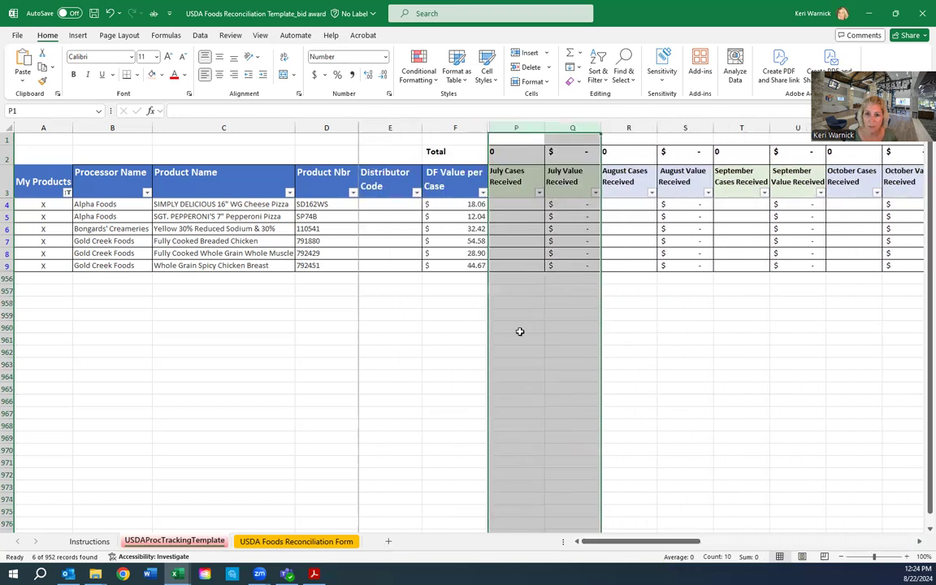
left_click(572, 303)
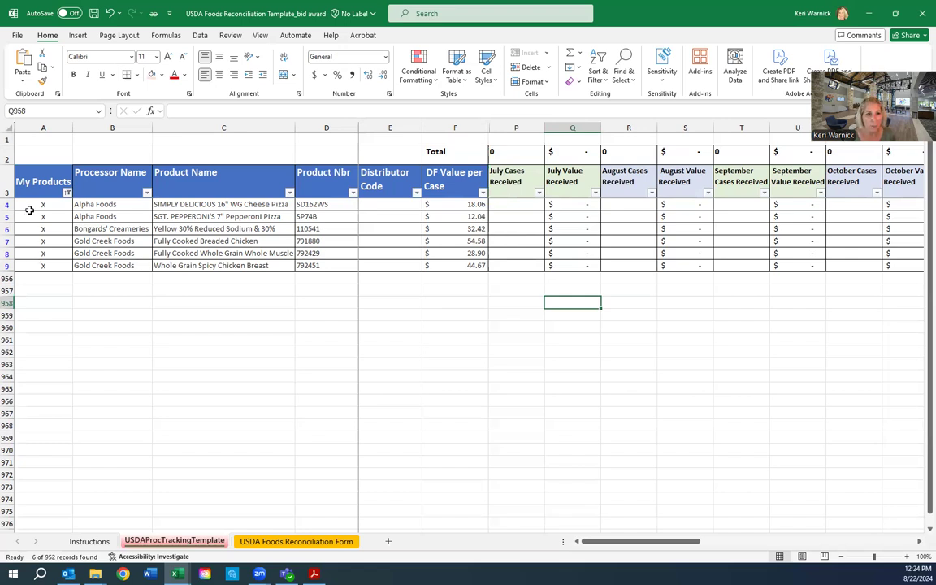
- Enter 20 in July Cases Received for Alpha Foods product SD162WS
left_click_drag(6, 202, 8, 267)
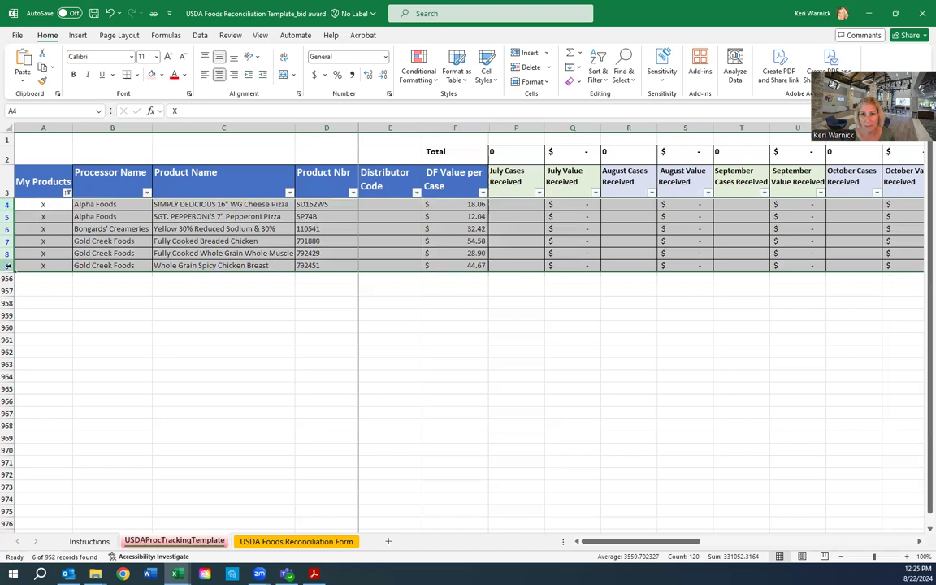
left_click(522, 204)
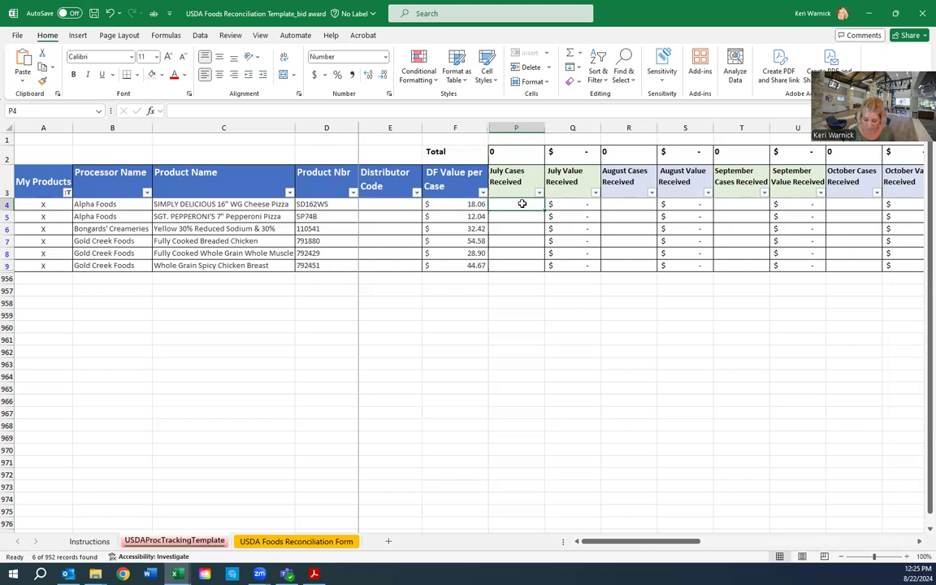
type("20")
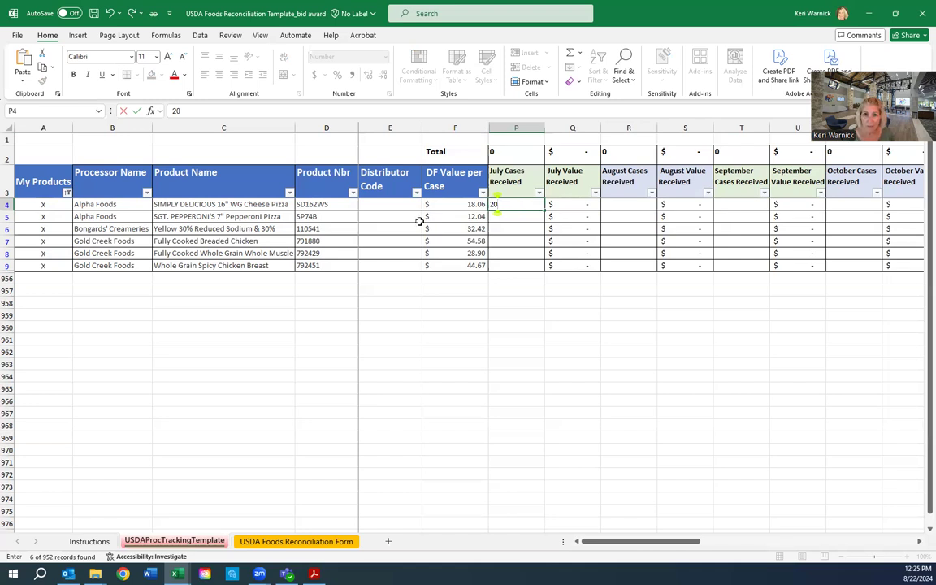
left_click(390, 217)
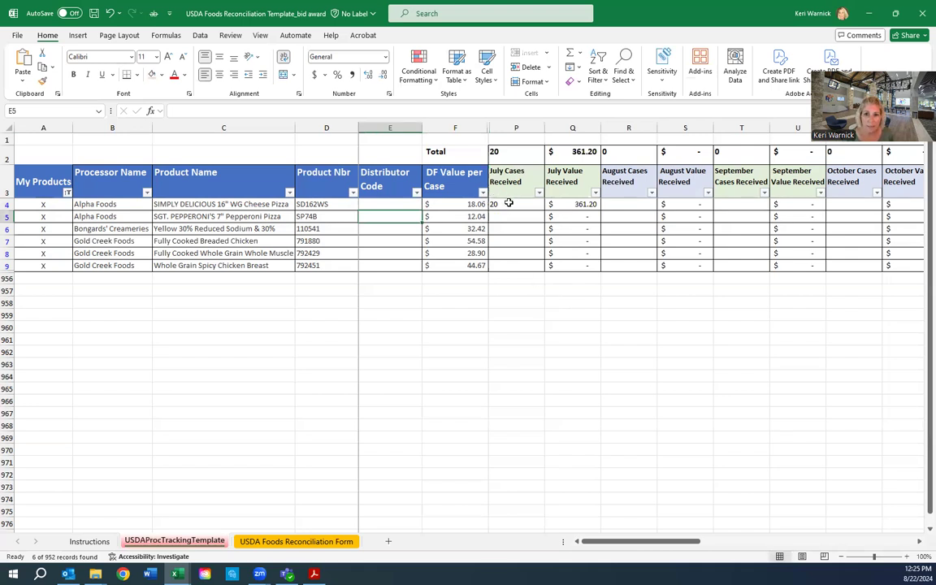
- Inspect product SD162WS's DF value and July Value Received formula, plus the total formulas for July cases and value
left_click(454, 206)
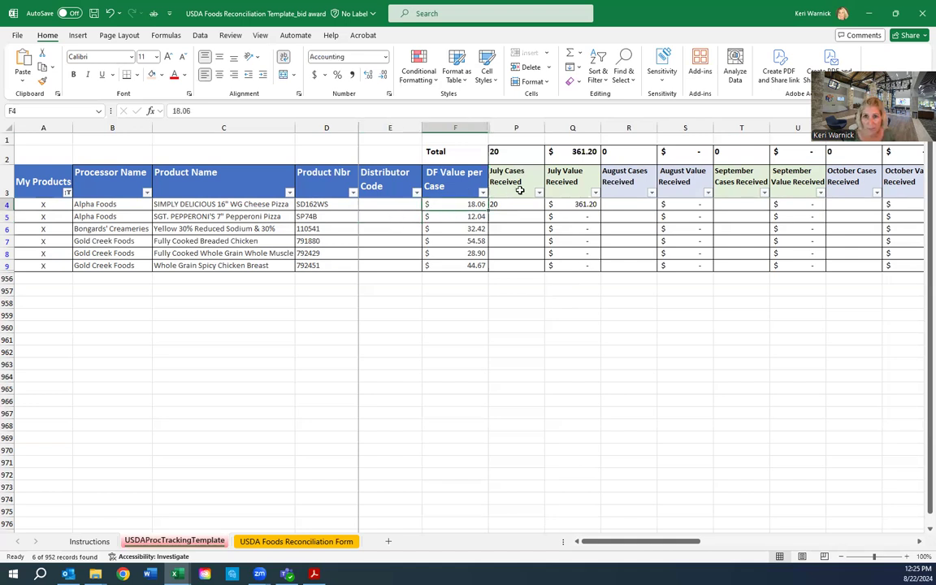
left_click(563, 205)
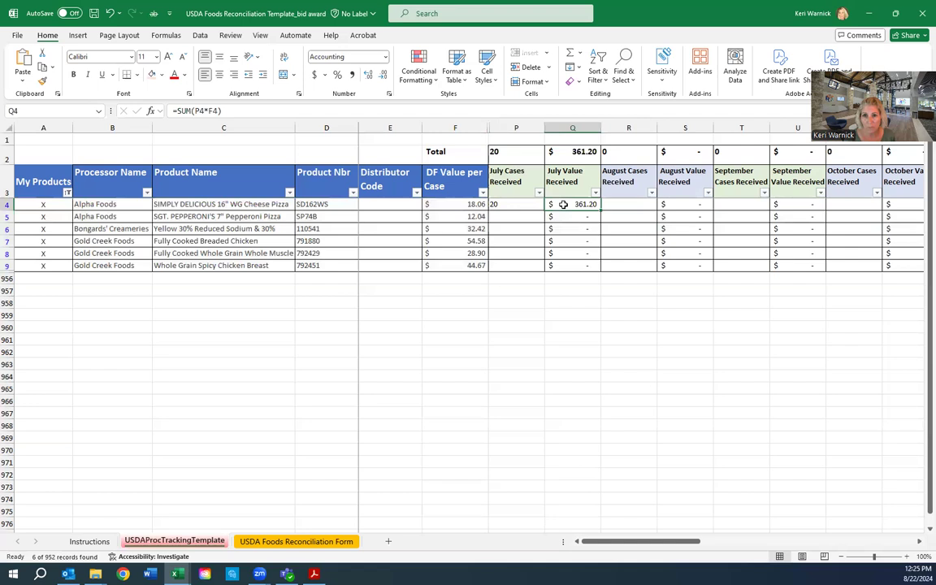
left_click(8, 153)
left_click(527, 154)
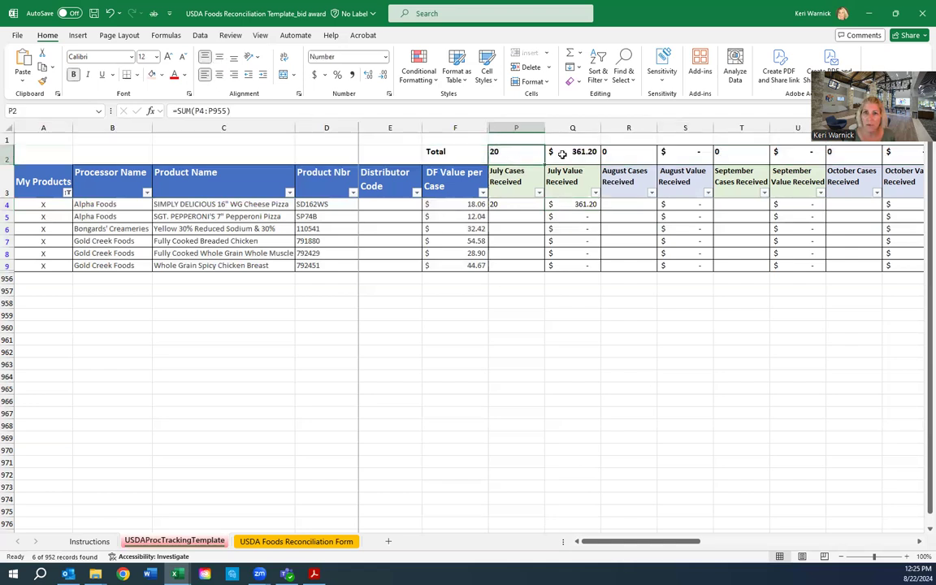
left_click(583, 153)
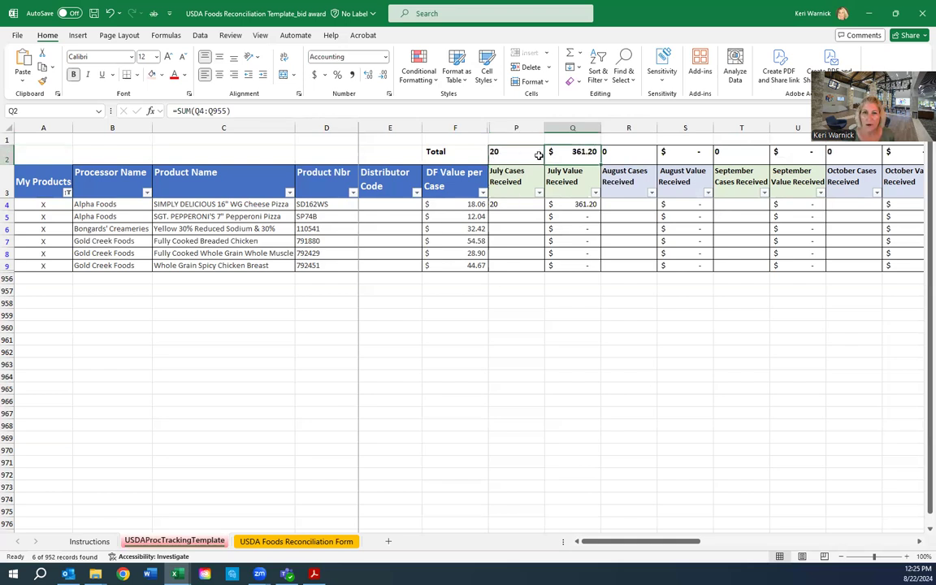
- Compare the July totals for cases and value received with the product entries they add up
left_click_drag(512, 177, 686, 180)
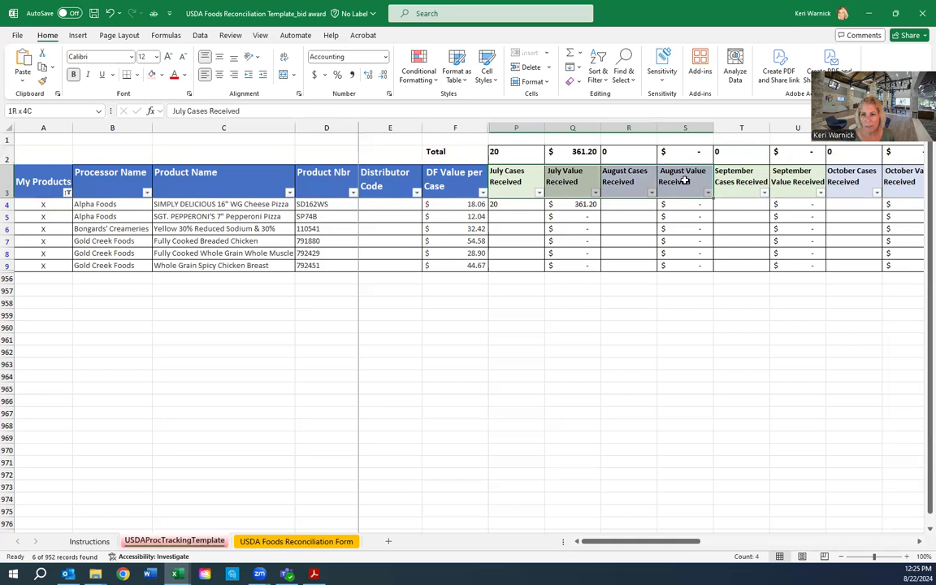
left_click(517, 154)
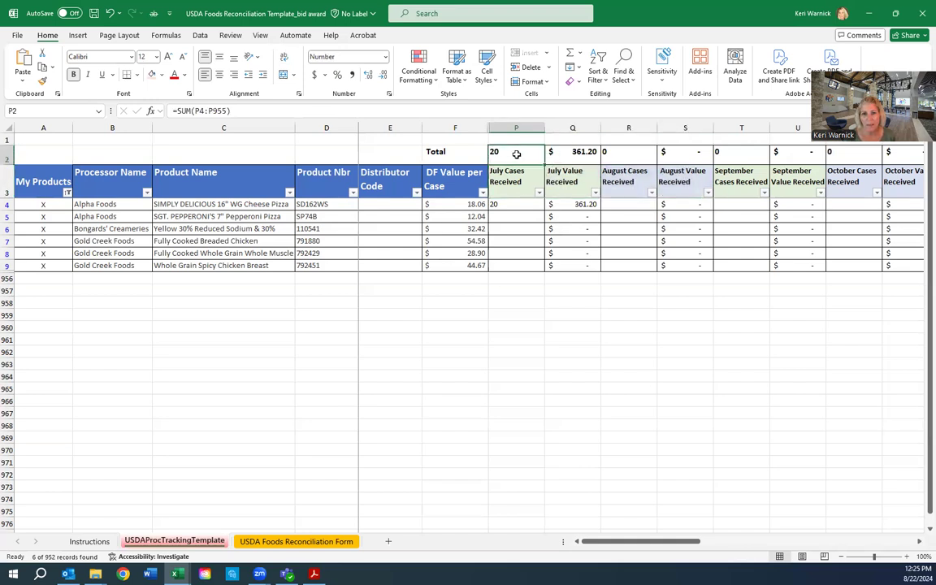
left_click_drag(508, 204, 507, 266)
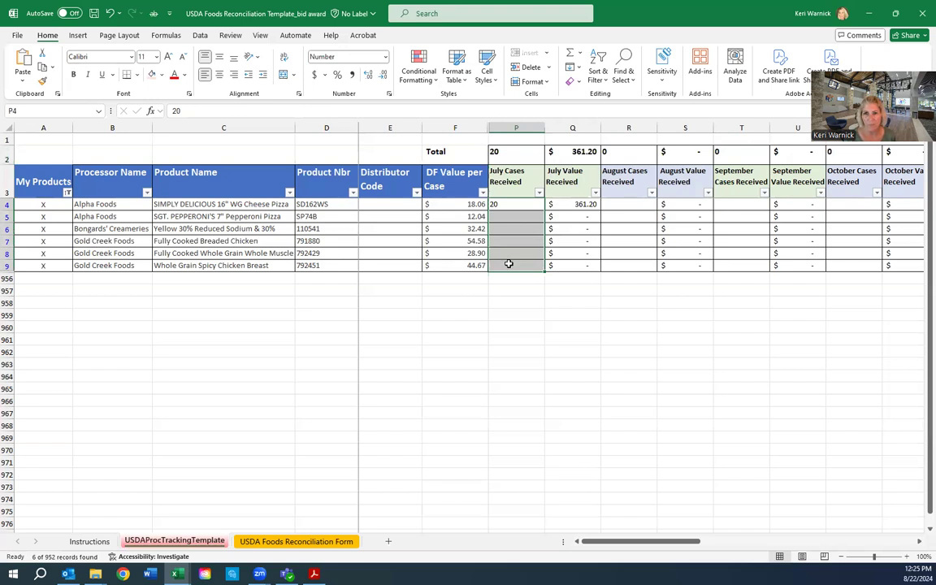
left_click(568, 152)
left_click_drag(573, 205, 570, 266)
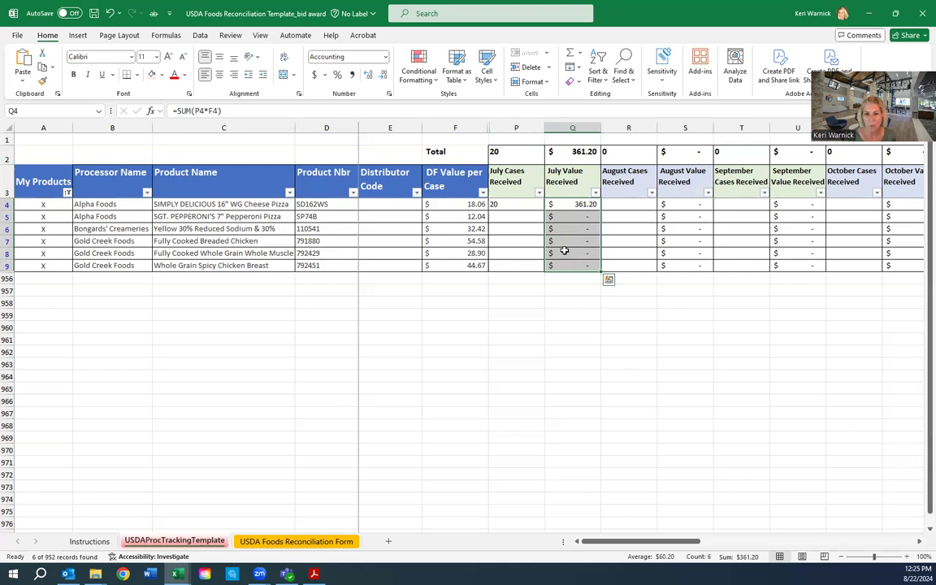
left_click(509, 217)
left_click_drag(508, 204, 561, 206)
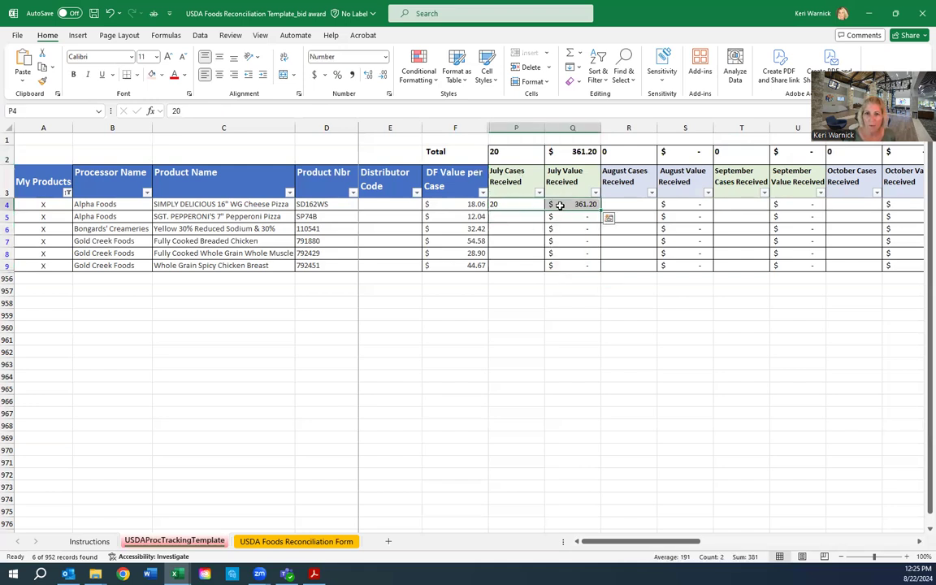
left_click_drag(518, 151, 554, 153)
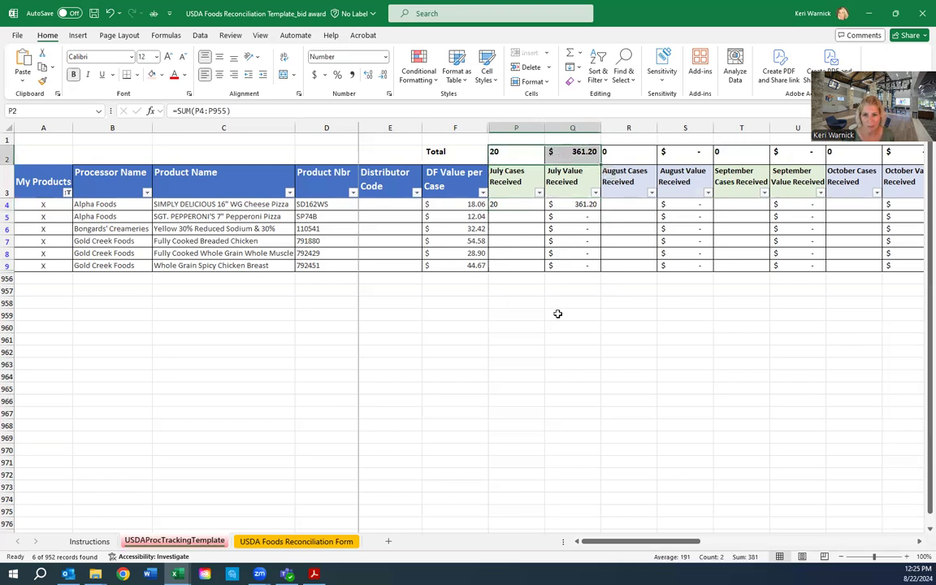
- Enter July Cases Received of 30 for Bongards' product 110541 and 50 for Gold Creek product 791880
left_click(515, 230)
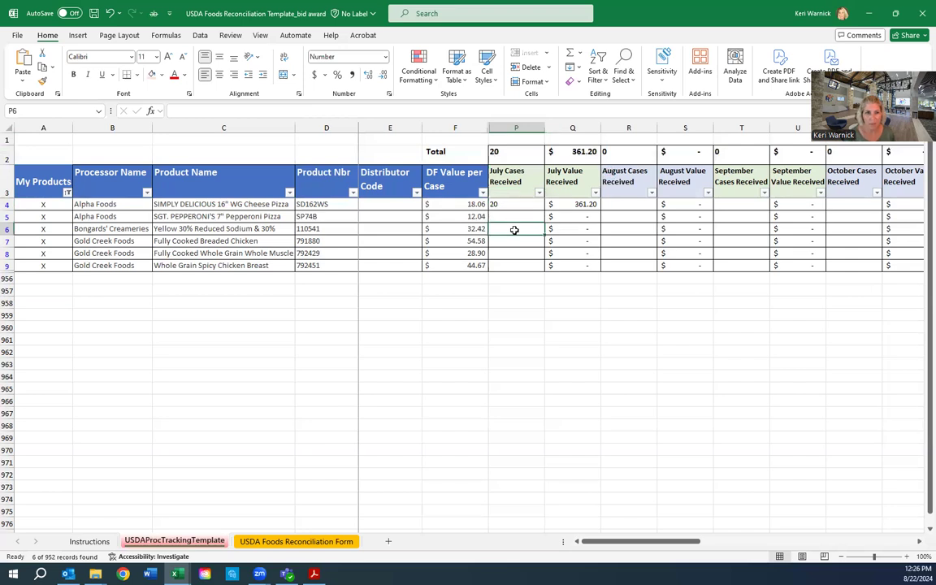
type("30")
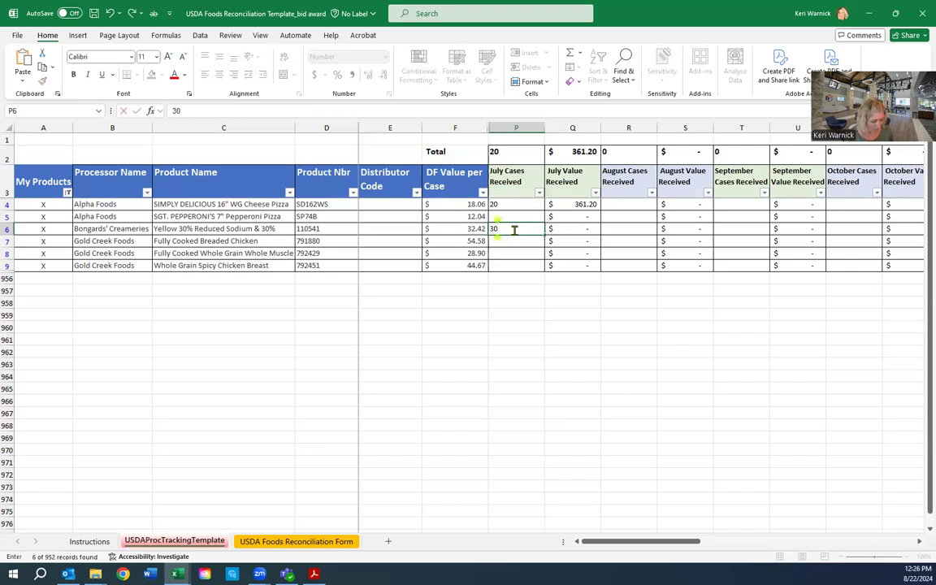
key("Tab")
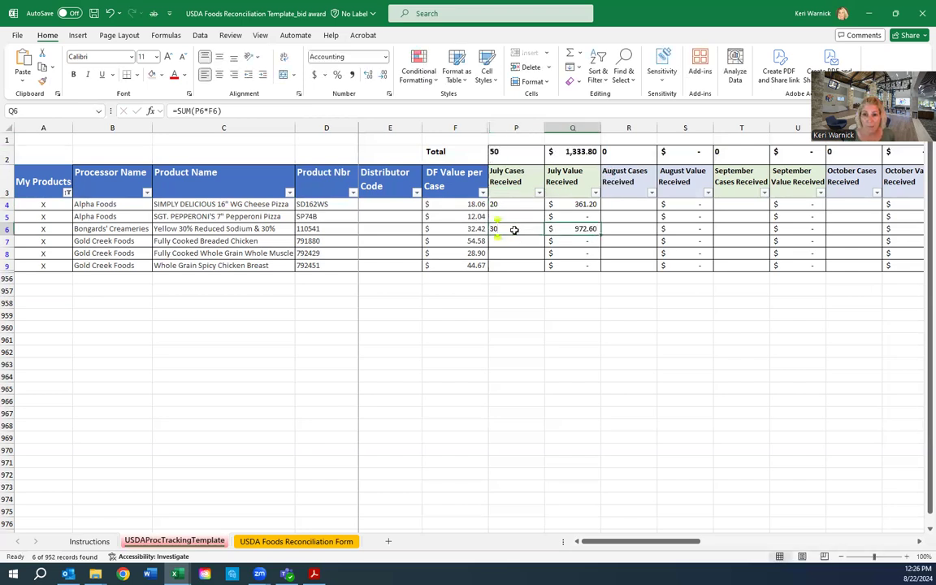
left_click(513, 241)
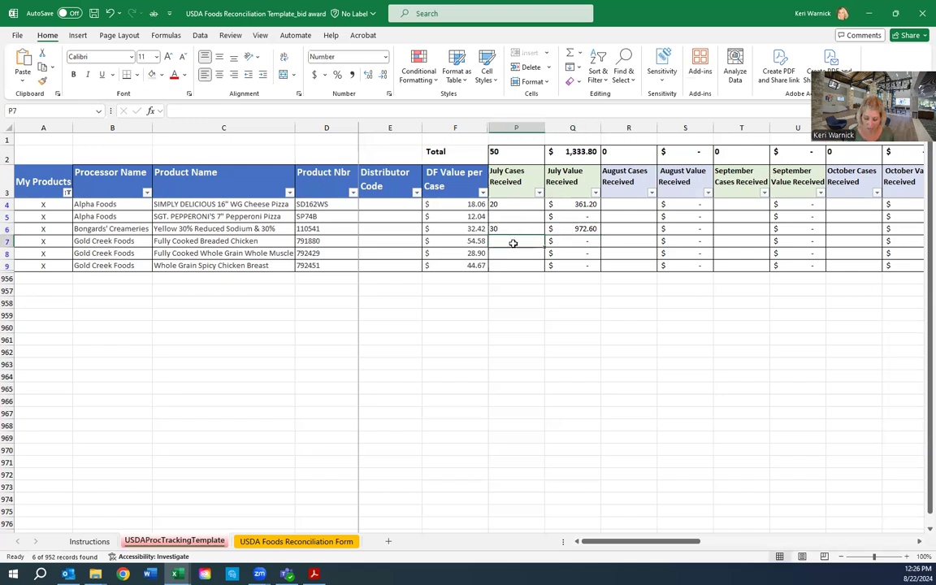
type("50")
key("Return")
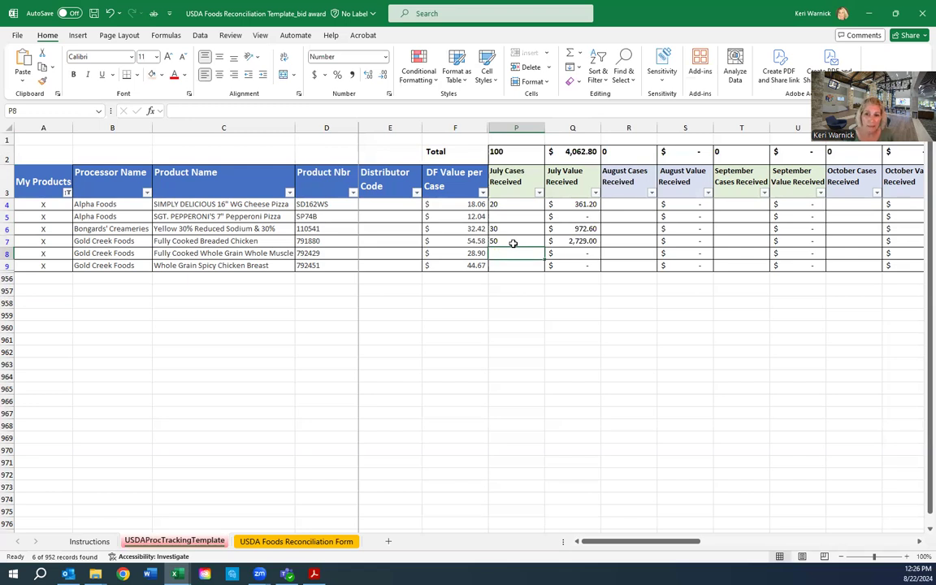
left_click(511, 193)
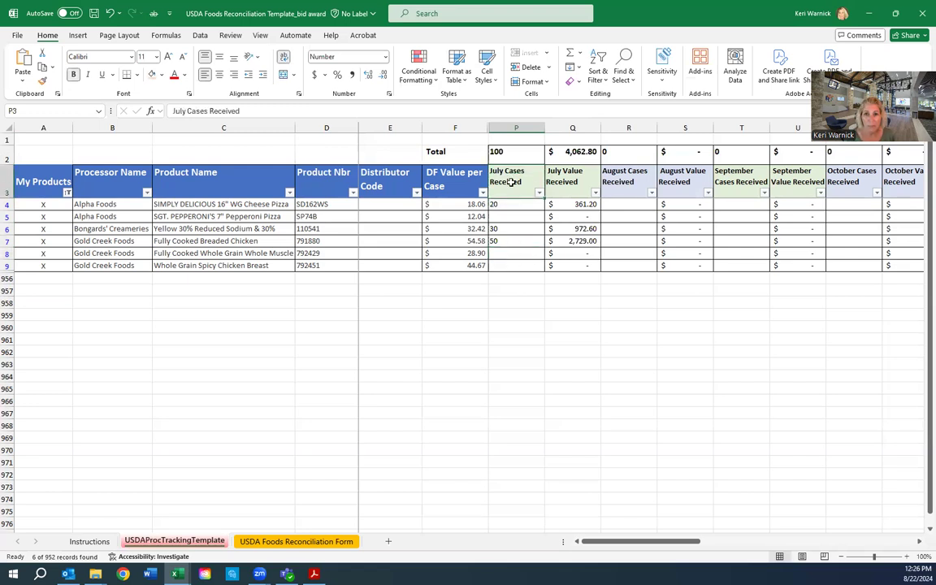
left_click_drag(512, 194, 510, 263)
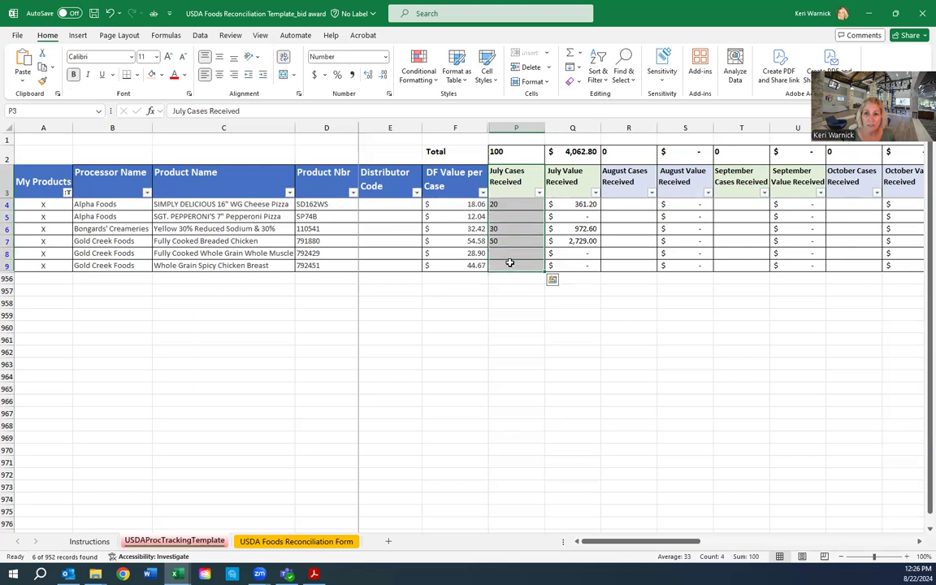
- Inspect the July Value Received formula for Alpha Foods product SD162WS and the cells it multiplies, leaving the formula as it is
left_click(568, 184)
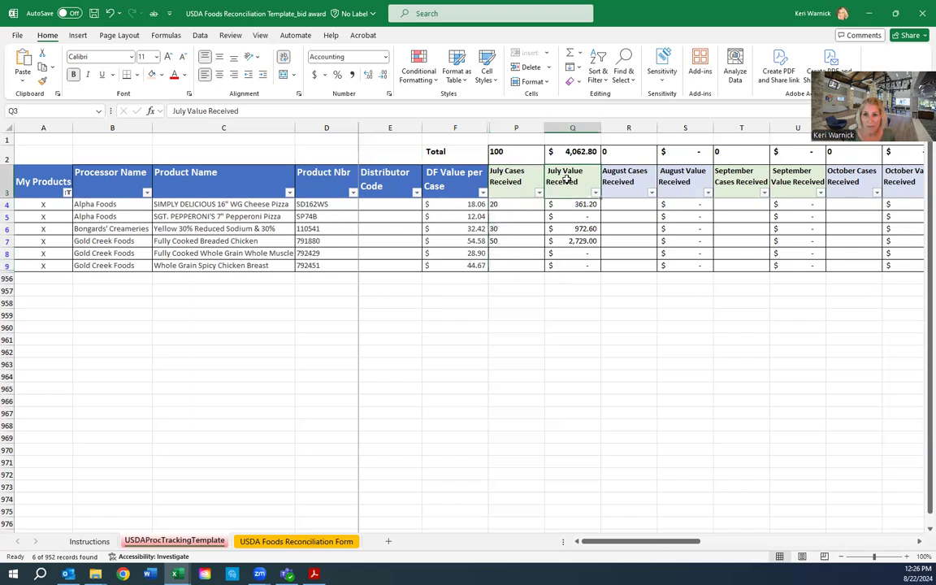
left_click(568, 207)
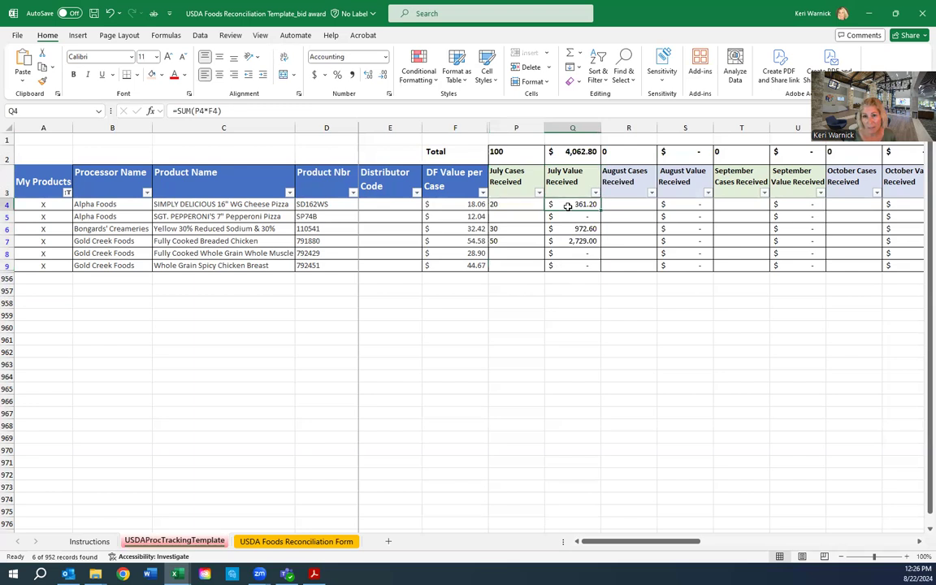
left_click(210, 112)
left_click_drag(210, 112, 166, 112)
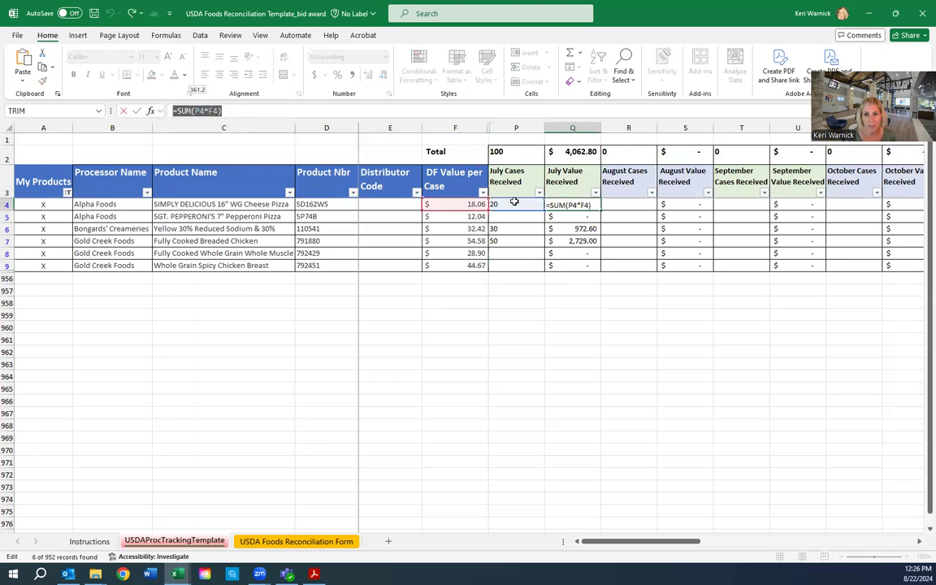
left_click(222, 110)
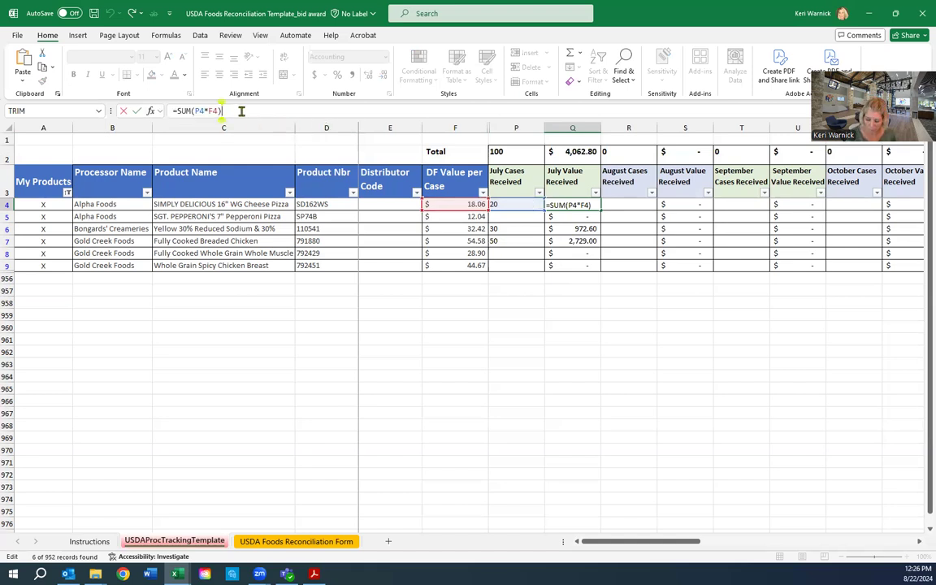
key("Return")
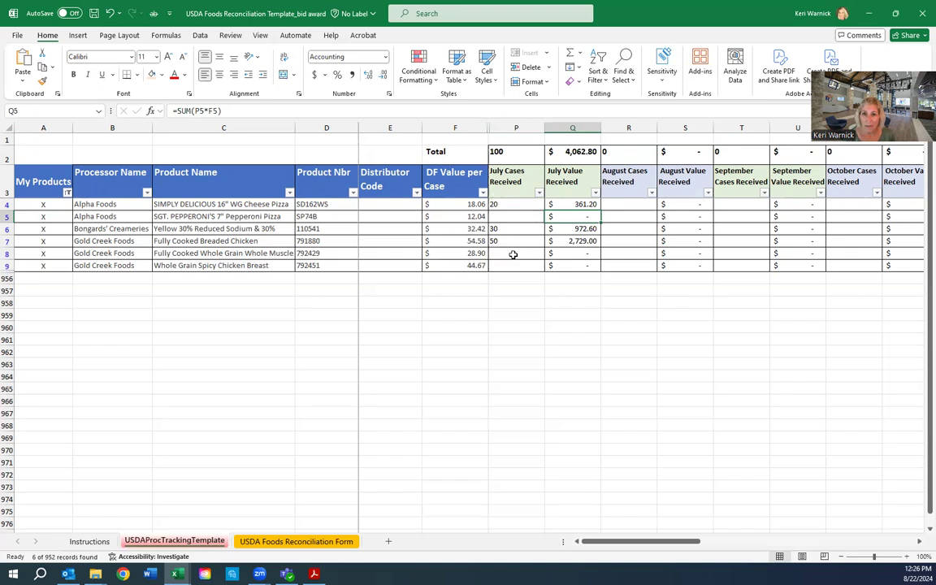
- Enter August Cases Received of 30 for product SP74B, 15 for product 792429 and 7 for product 792451
left_click(623, 215)
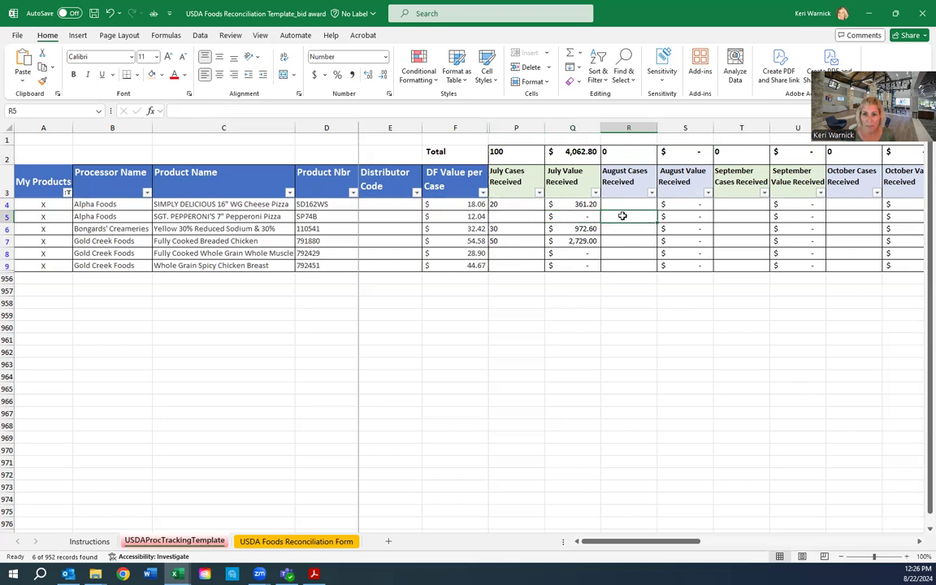
type("30")
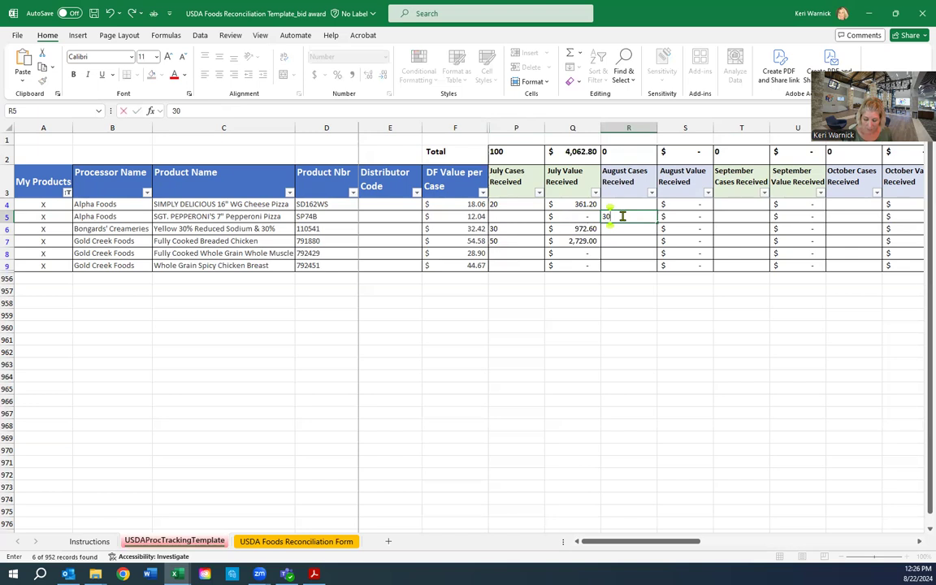
key("Return")
left_click(625, 249)
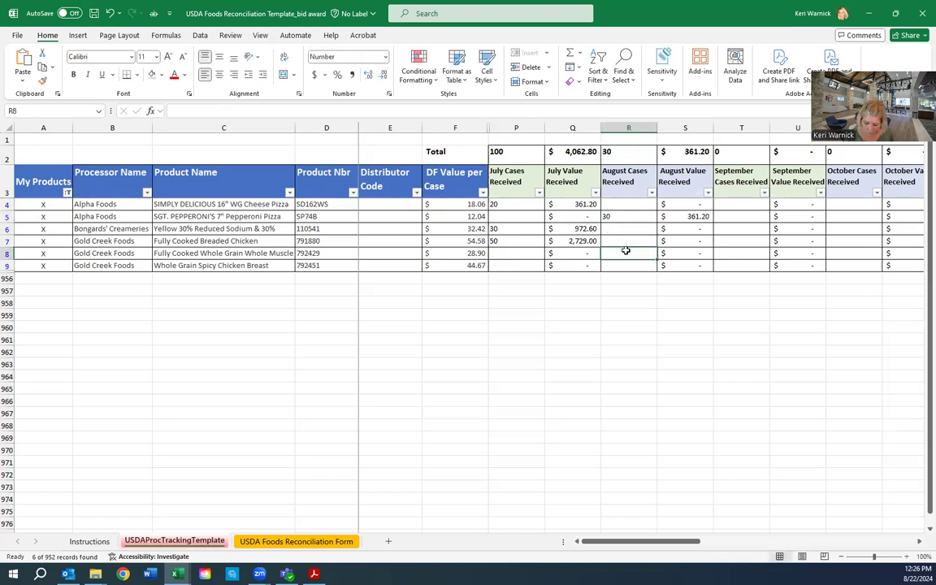
type("15")
key("Return")
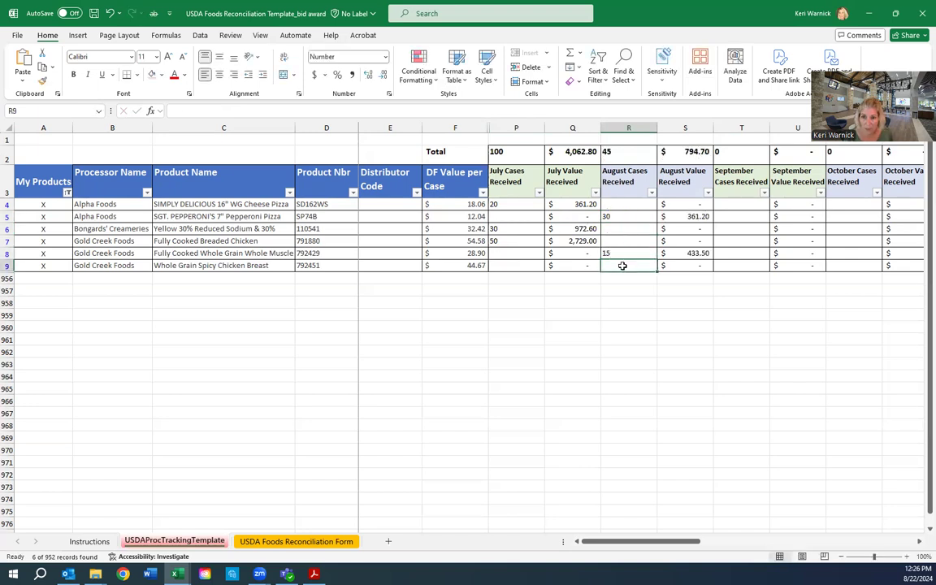
type("7")
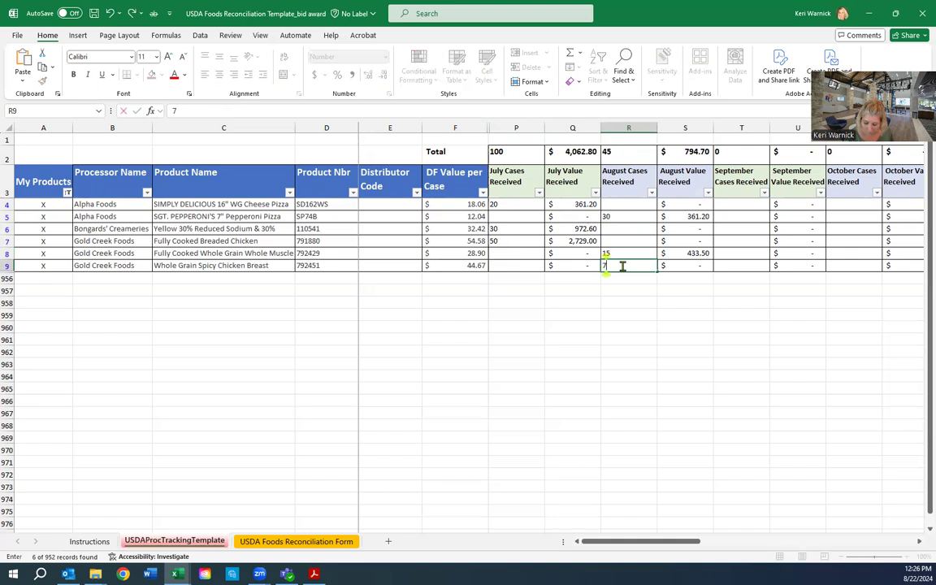
key("Return")
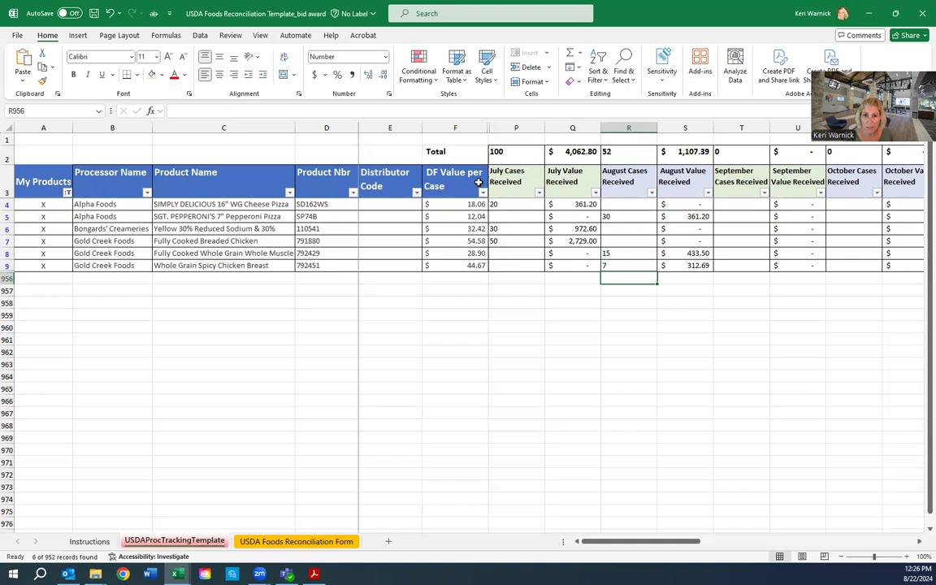
- Check the total formulas for July Value Received and August Value Received
left_click(507, 204)
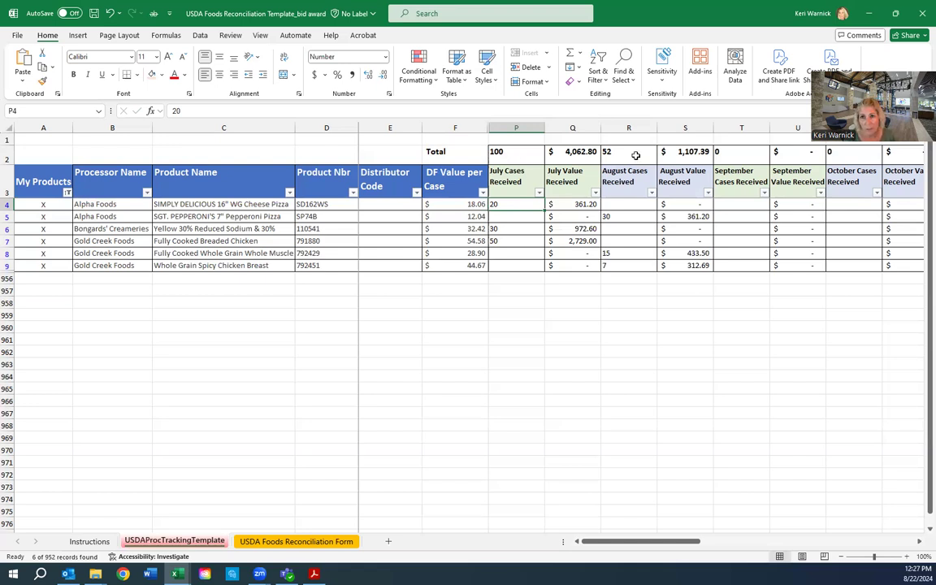
left_click(573, 152)
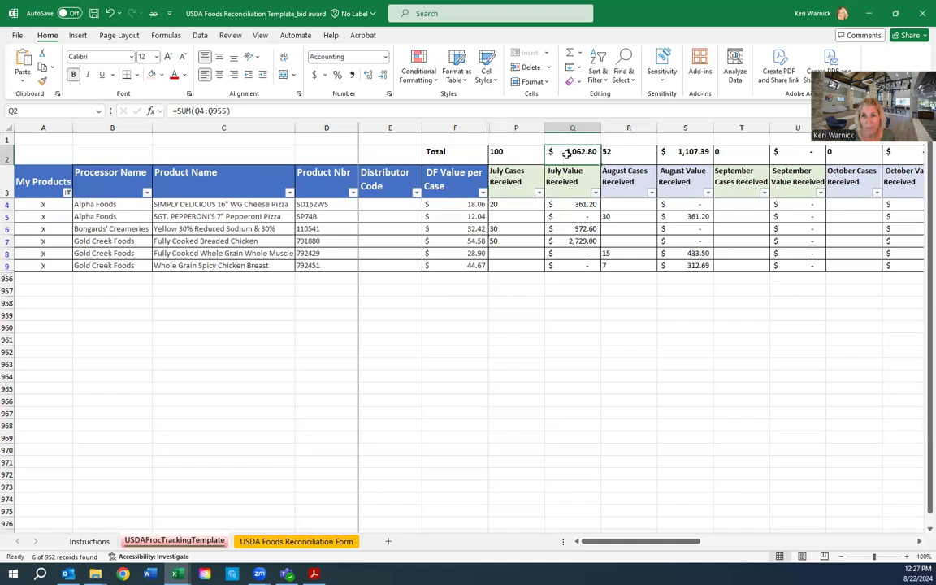
left_click(682, 152)
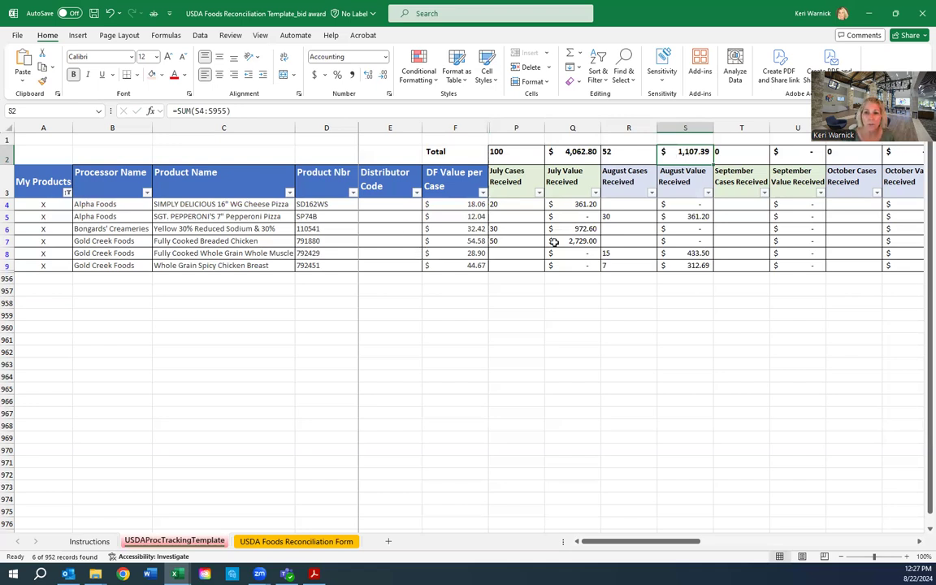
- Open the USDA Foods Reconciliation Form sheet and examine its auto-populated Processing values, Total Entitlement Value Received formula and Totals row
left_click(307, 543)
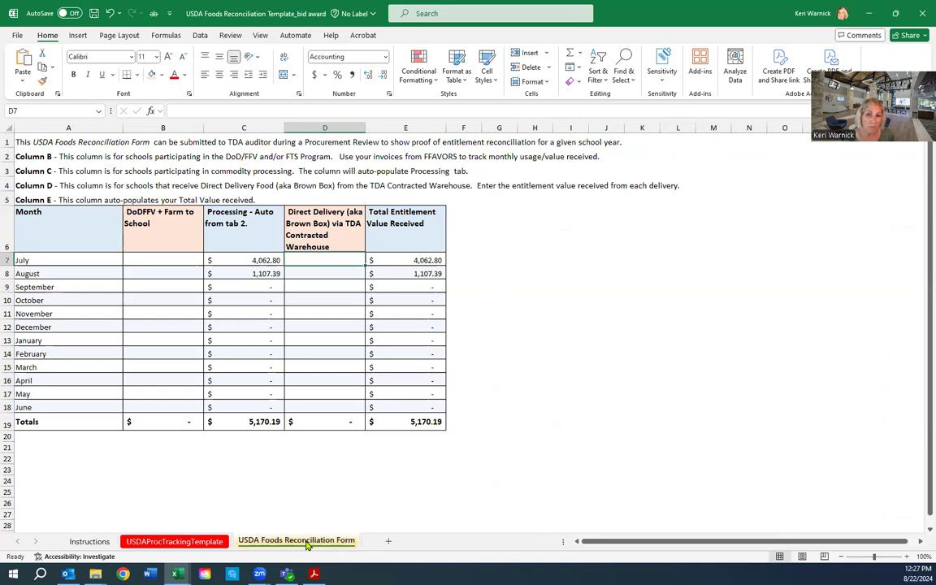
left_click(242, 274)
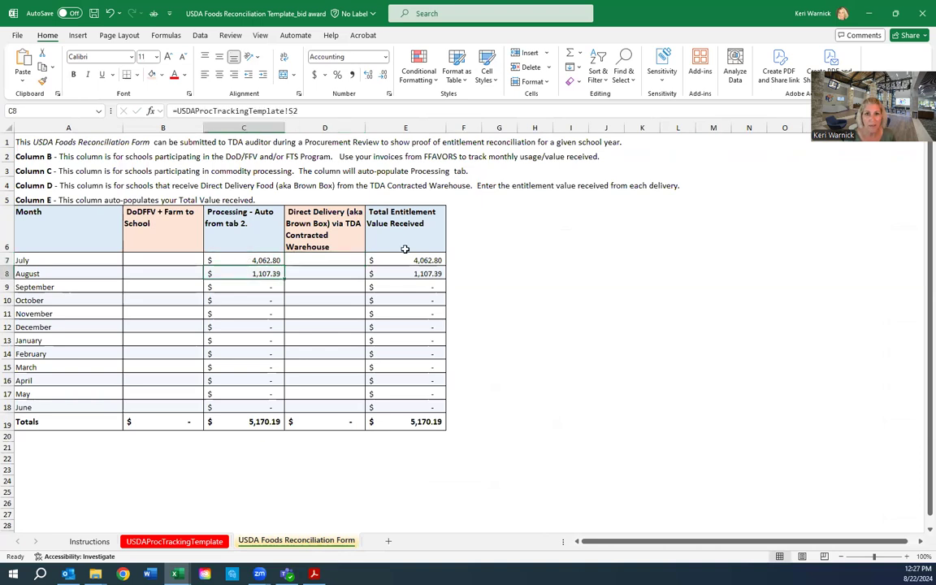
left_click(407, 128)
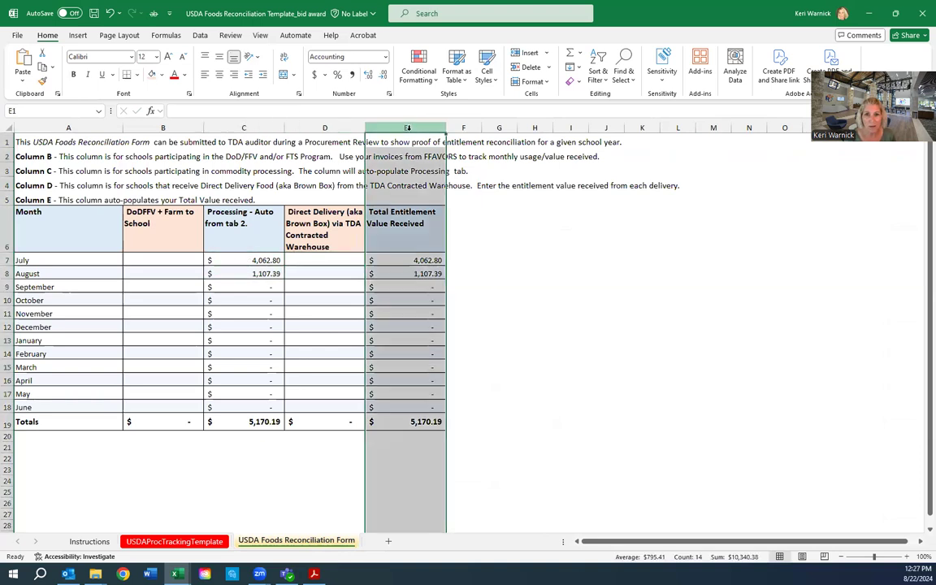
left_click(403, 257)
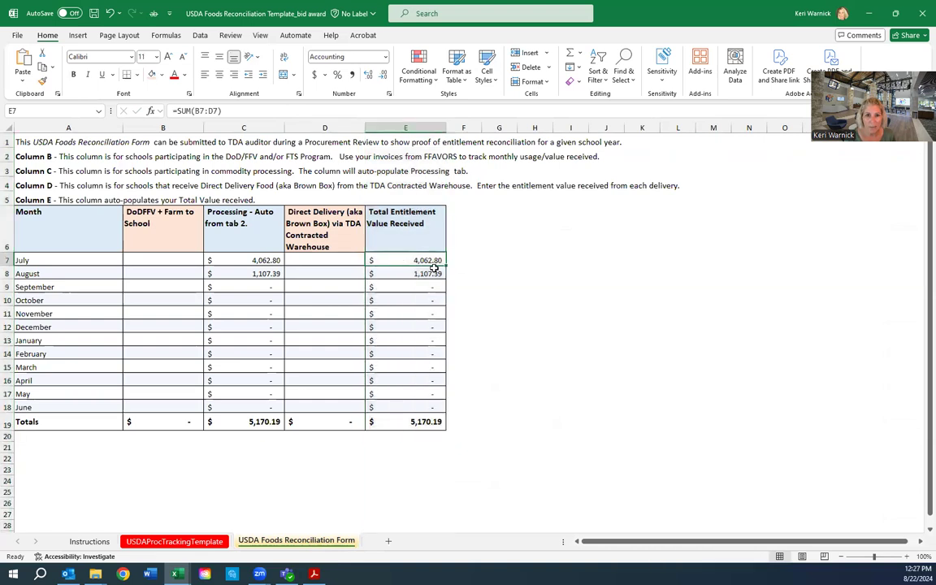
left_click(178, 262)
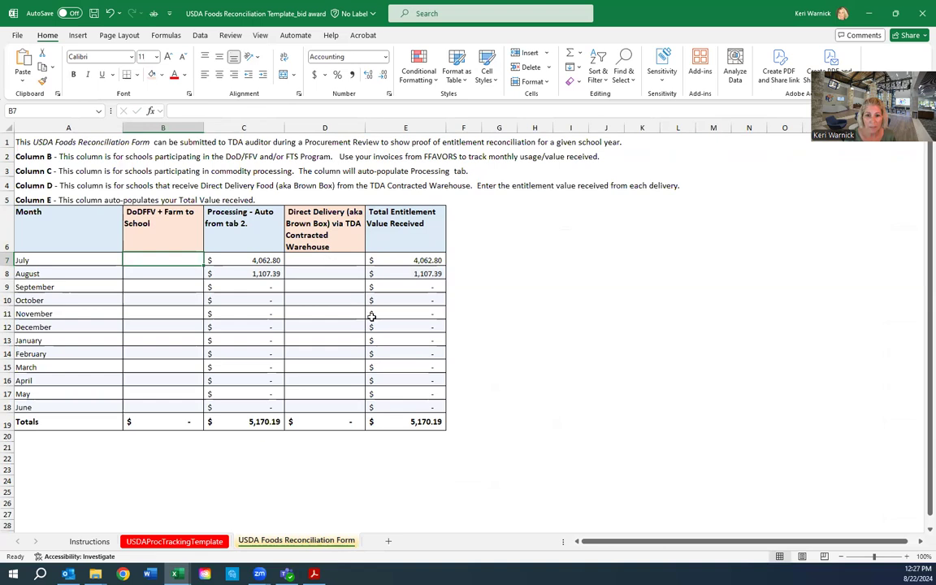
left_click(6, 422)
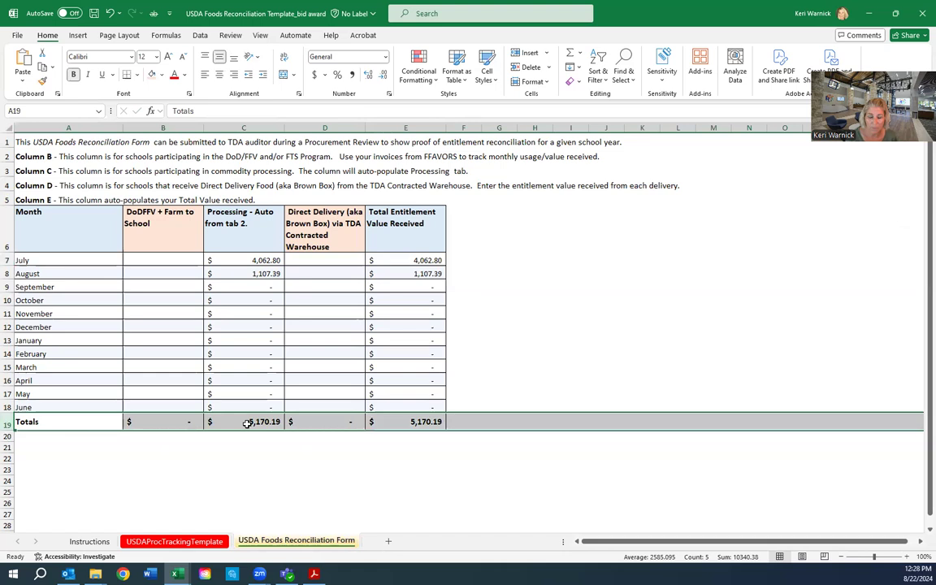
- Enter DoDFFV + Farm to School values of 300 for July and 350 for August in the reconciliation form
left_click(160, 264)
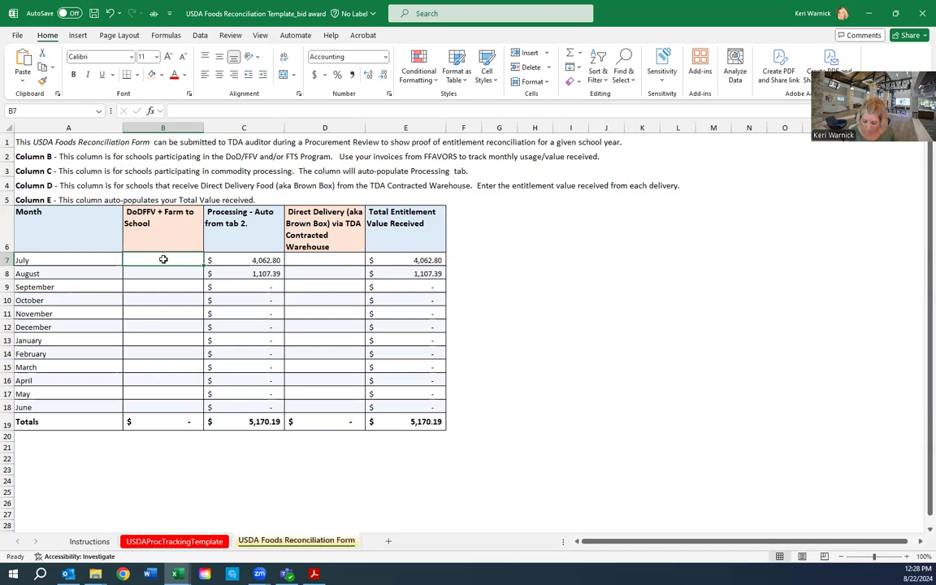
type("300")
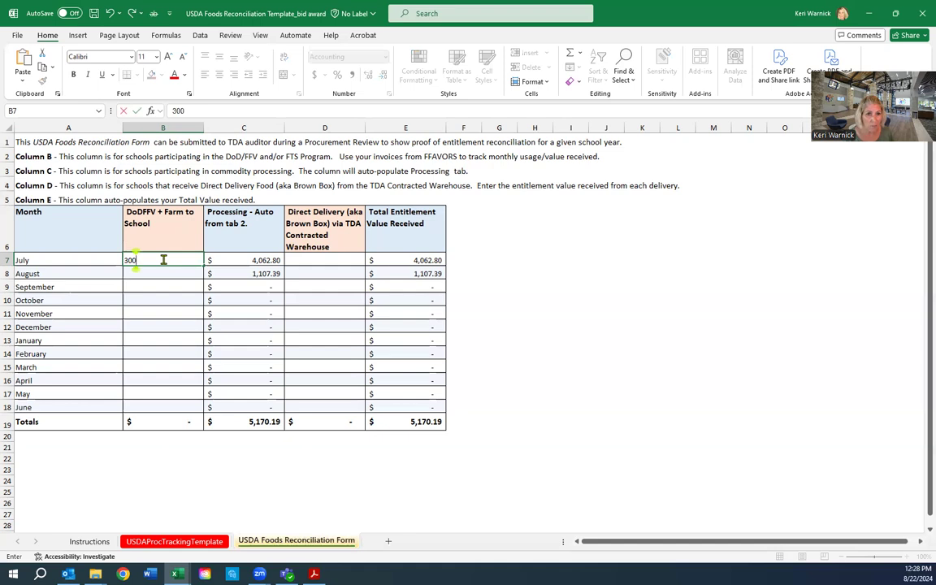
left_click(169, 274)
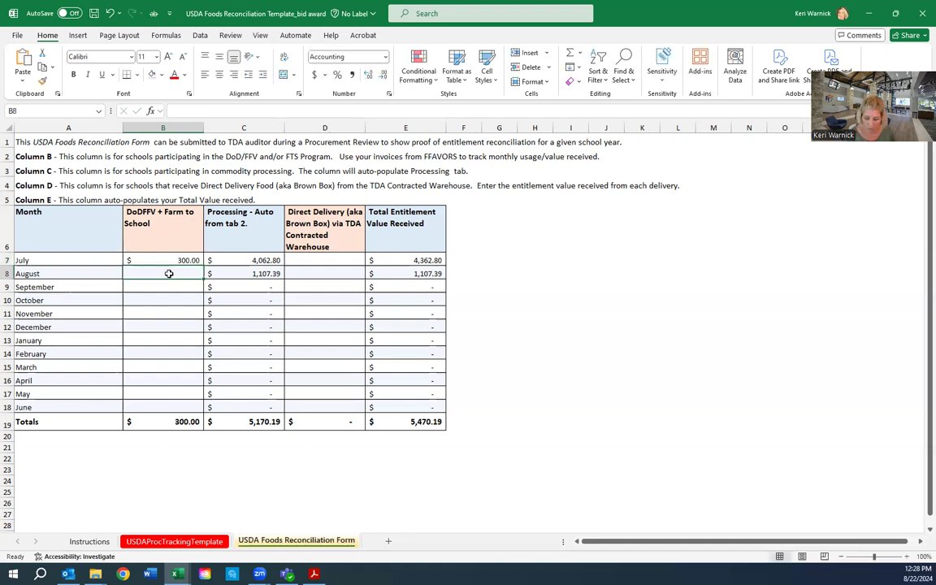
type("350")
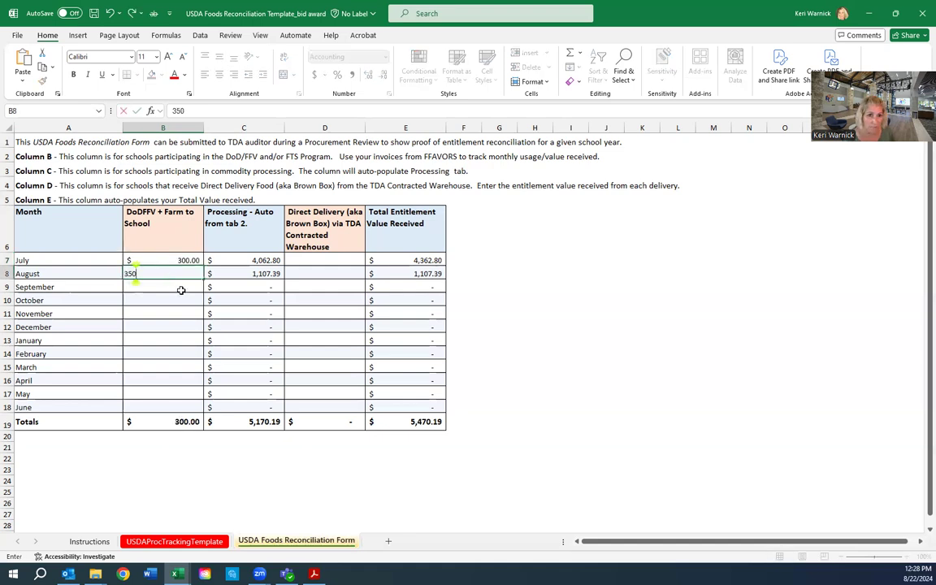
left_click(180, 293)
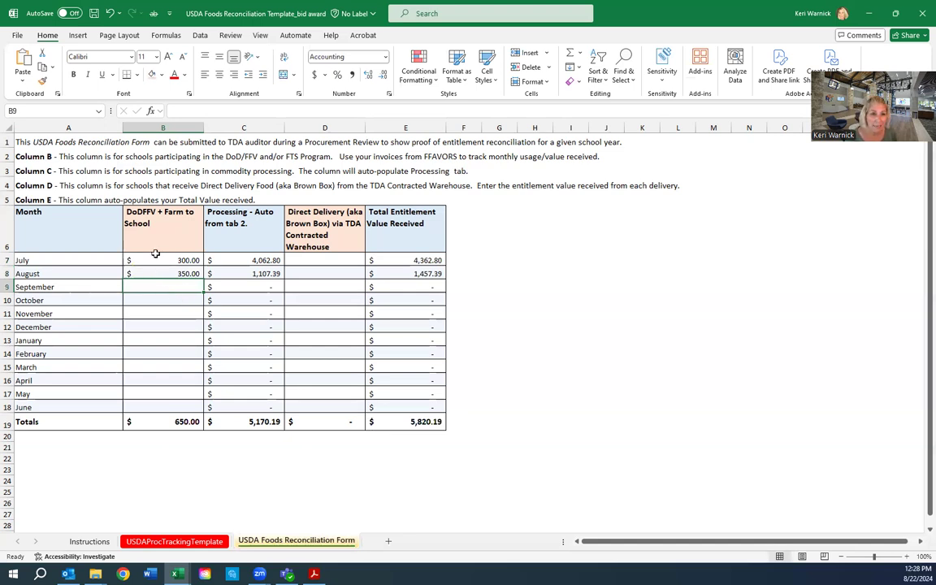
left_click_drag(154, 261, 157, 272)
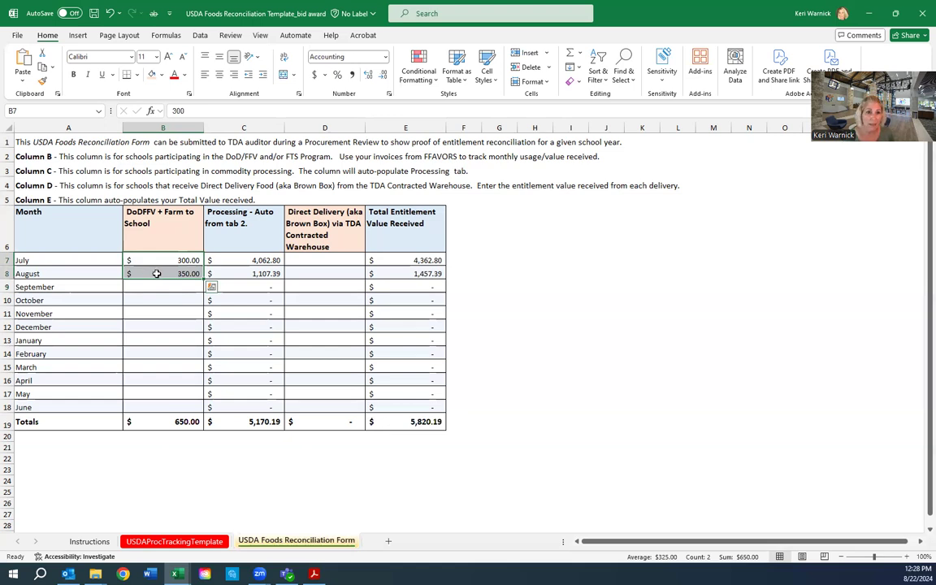
- Enter 1000 as the July Direct Delivery (Brown Box) value in the reconciliation form
left_click(328, 259)
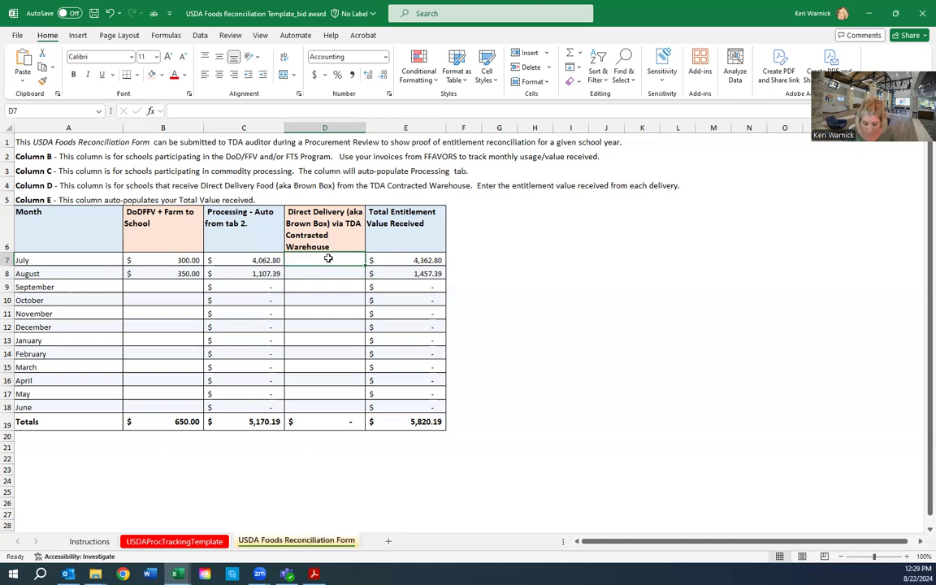
type("1000")
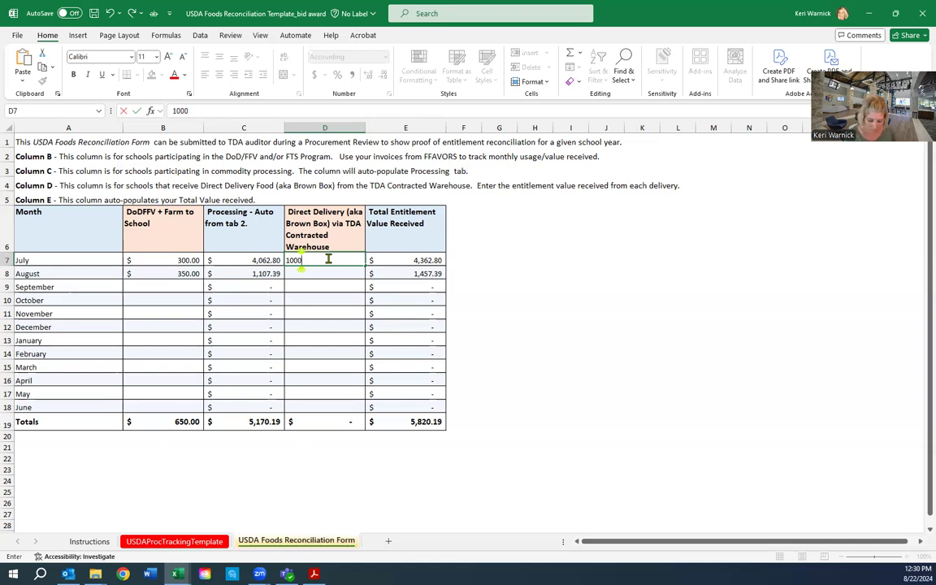
key("Tab")
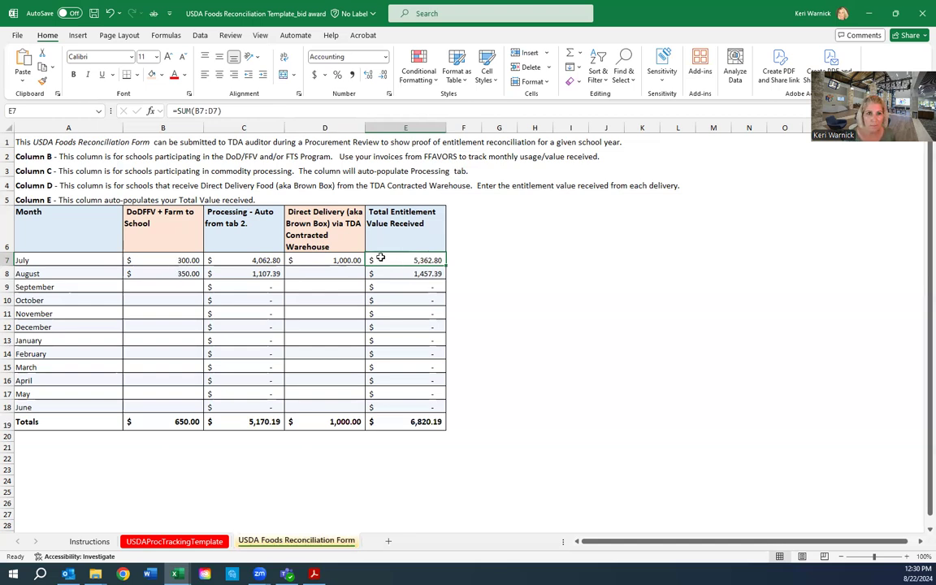
- Compare July's three entitlement sources with its total, and the monthly totals with the overall entitlement value received
left_click(178, 258)
left_click_drag(198, 259, 317, 258)
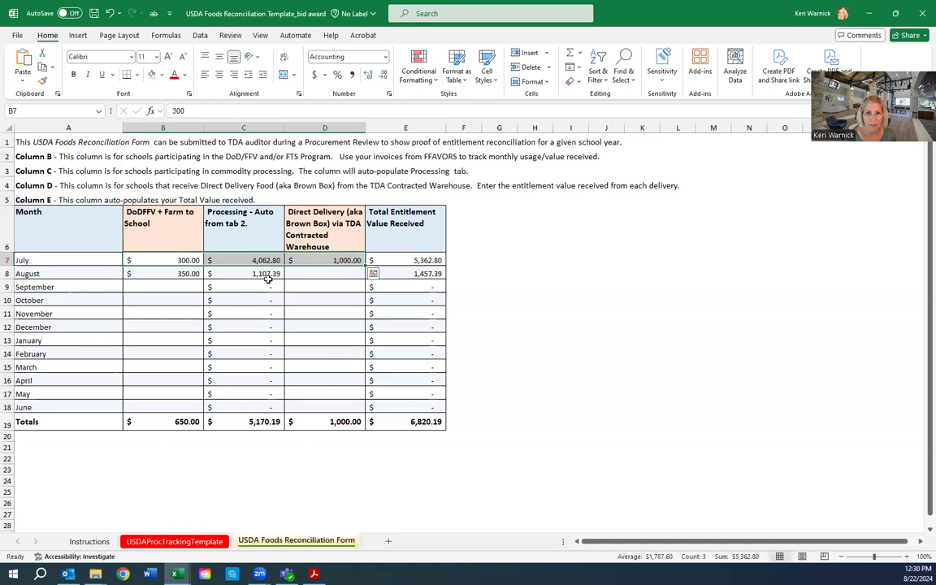
left_click(402, 424)
left_click_drag(402, 257, 399, 408)
left_click(486, 327)
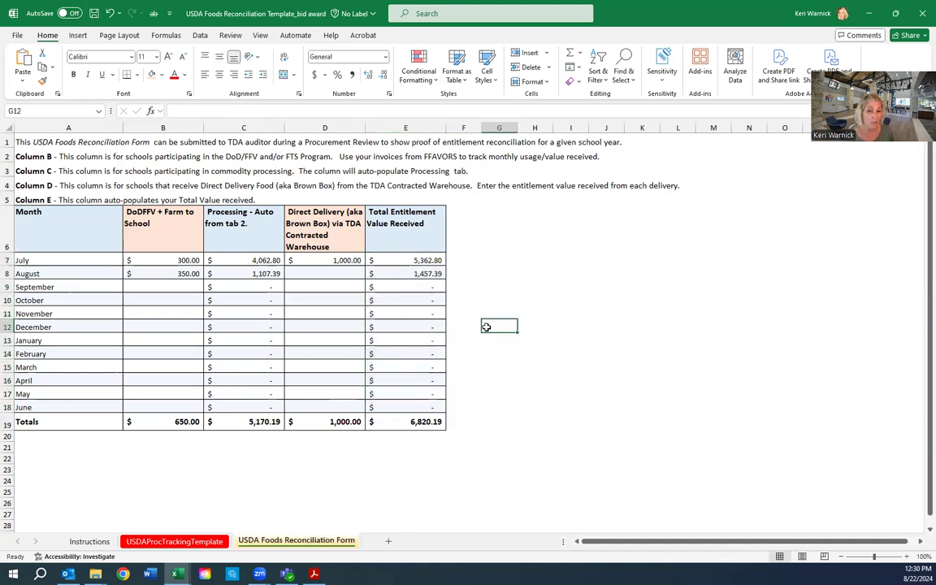
- Inspect the formulas for the overall Total Entitlement Value Received and the DoDFFV + Farm to School total
left_click(403, 423)
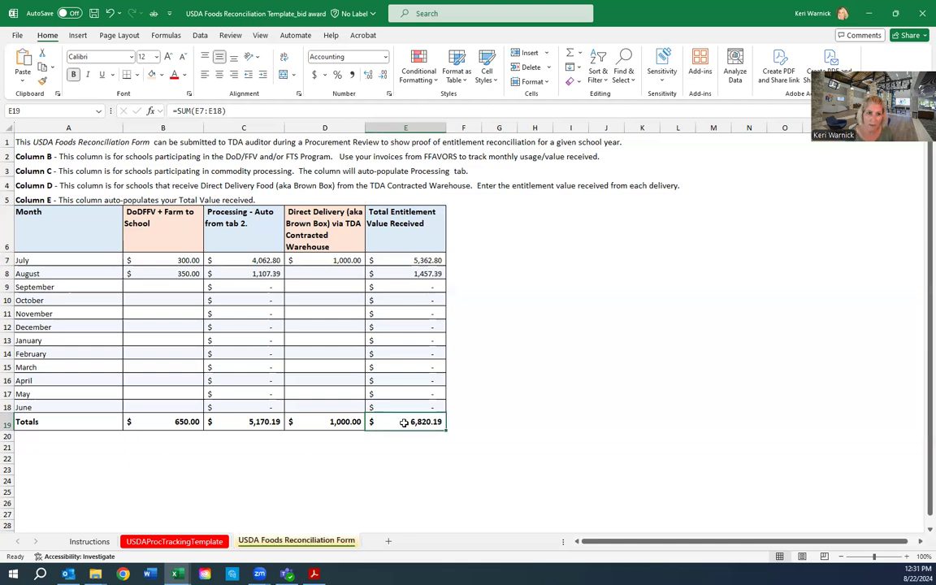
left_click(153, 213)
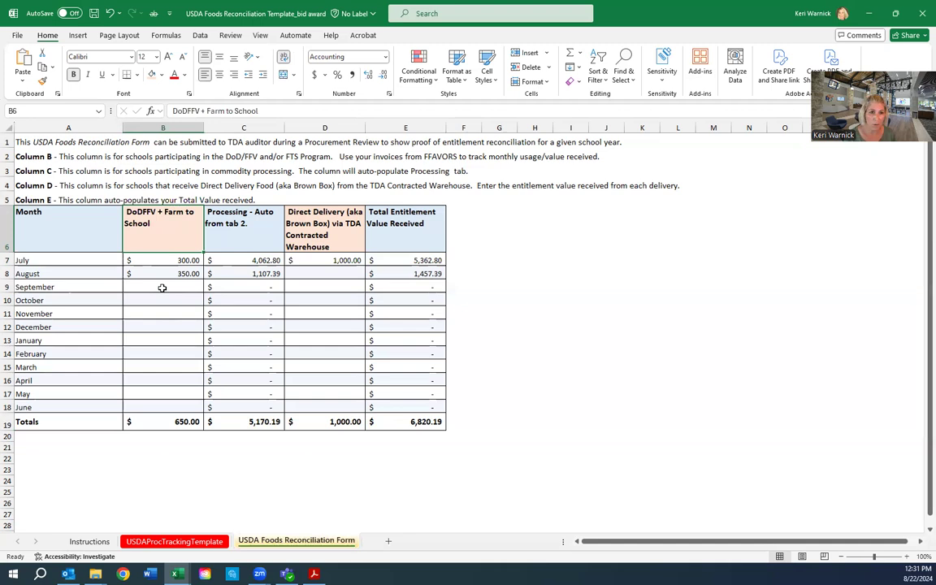
left_click(169, 422)
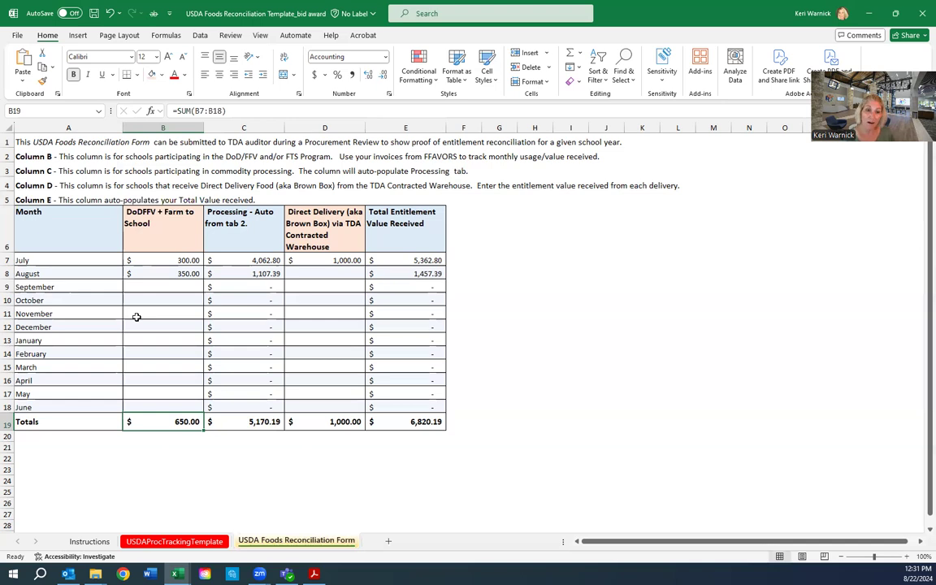
- Review the form's instructions for columns B through E and return to the USDAProcTrackingTemplate sheet
left_click(6, 156)
left_click_drag(7, 156, 5, 195)
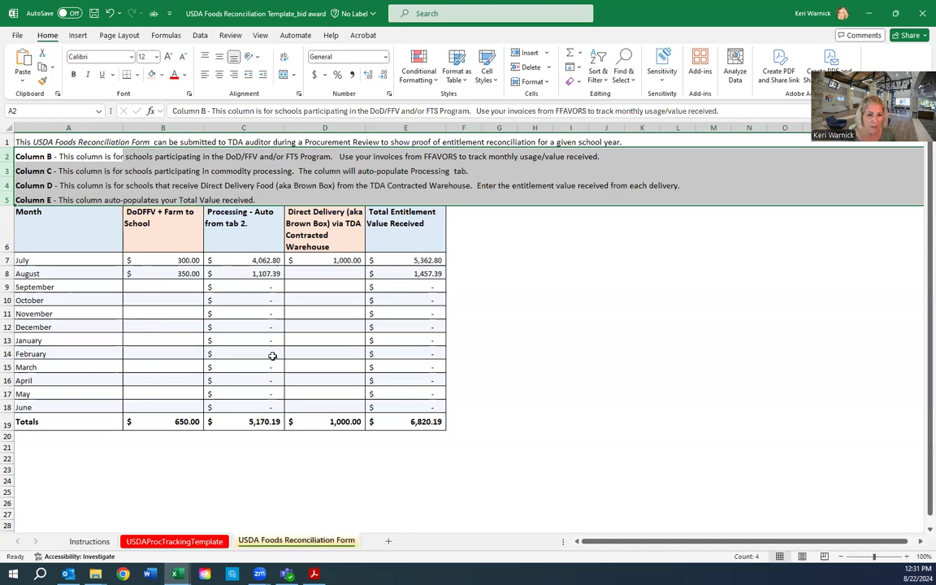
left_click(194, 542)
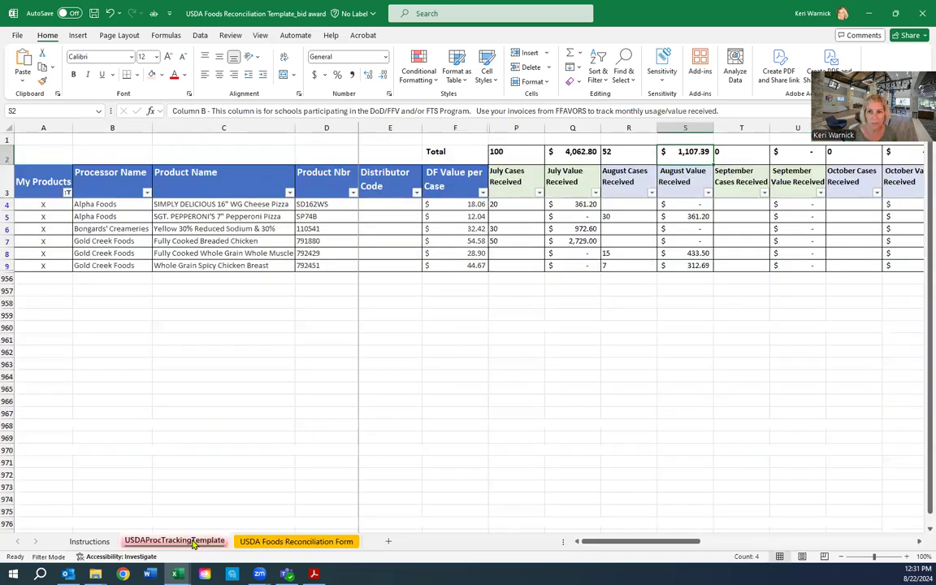